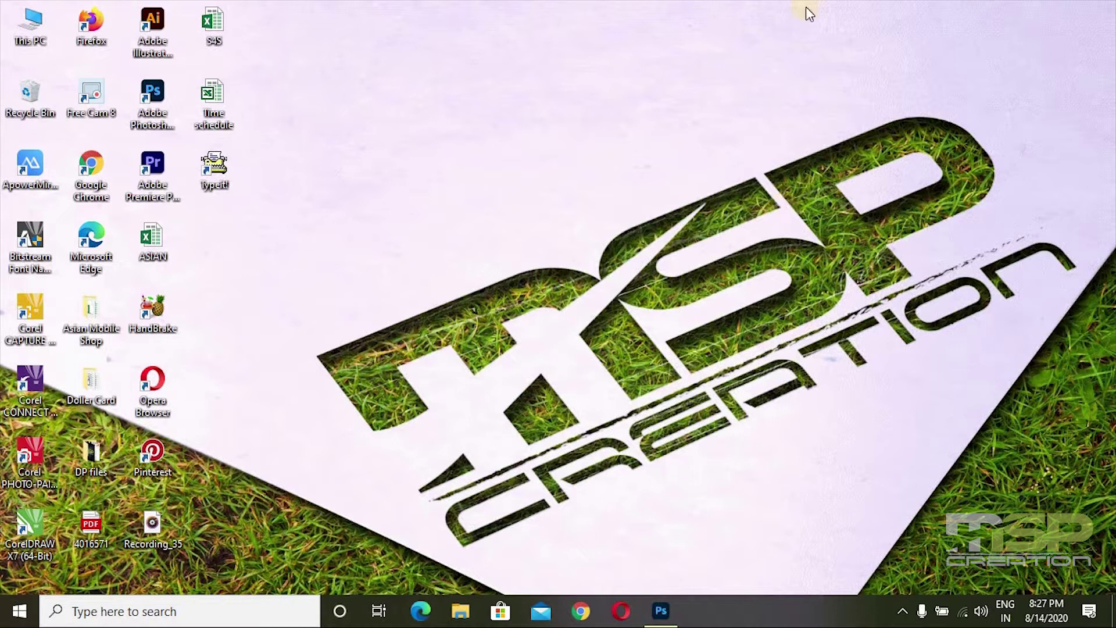
Restore the Photoshop window showing the wooden-cabin mountain lake photo from the taskbar
click(662, 609)
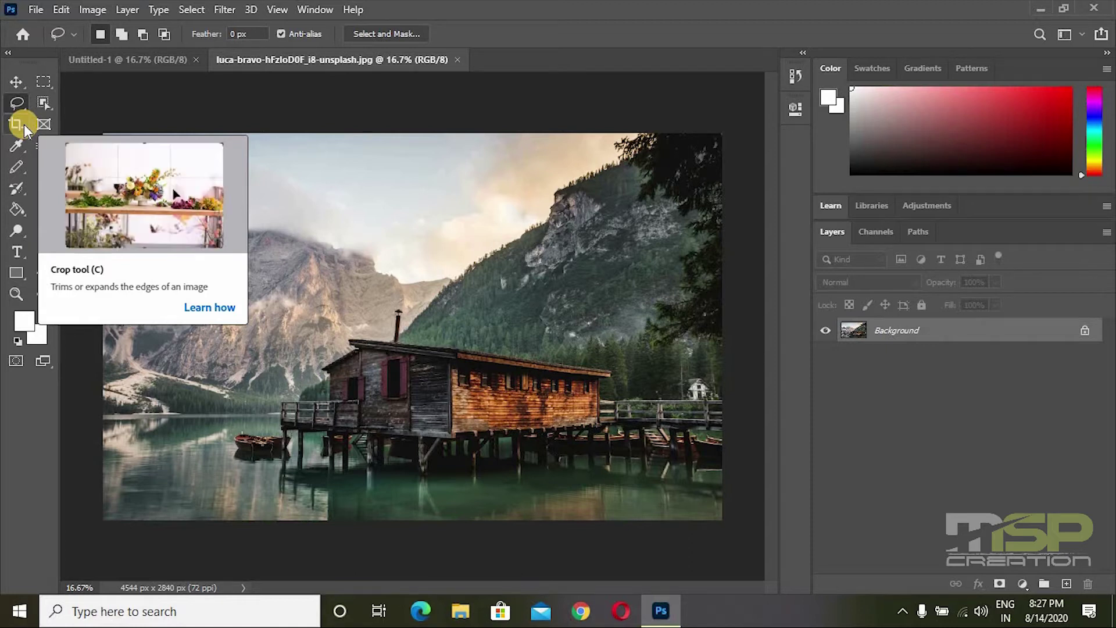
Activate the standard Crop Tool so a crop frame spans the whole cabin photo
click(23, 125)
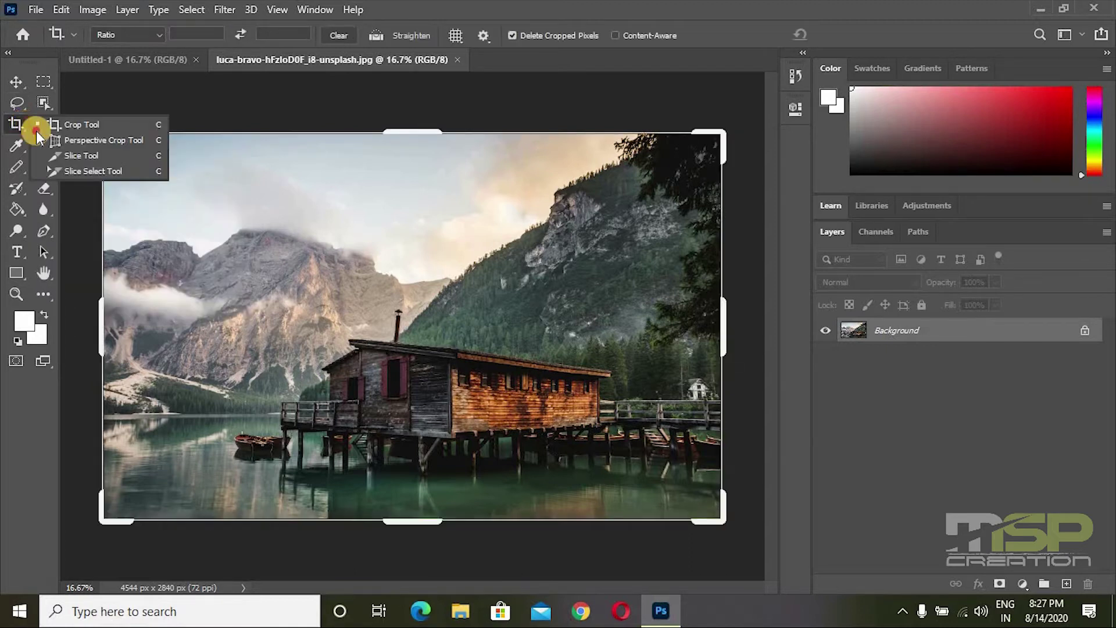
mouse_move(23, 124)
mouse_down()
mouse_move(58, 173)
mouse_move(61, 148)
mouse_up()
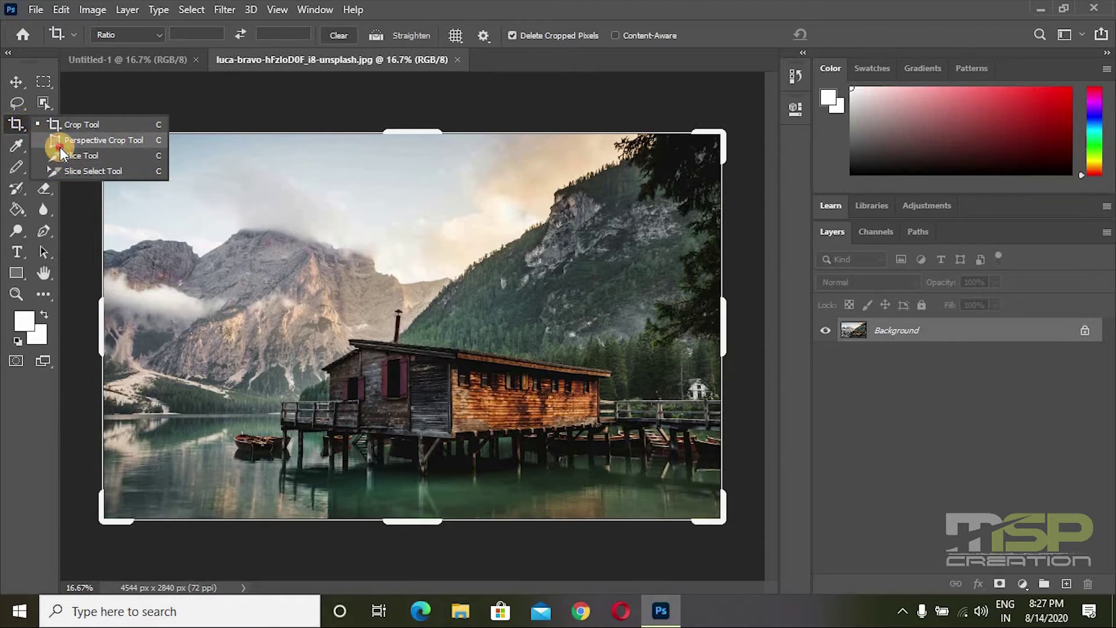
drag(60, 148, 56, 122)
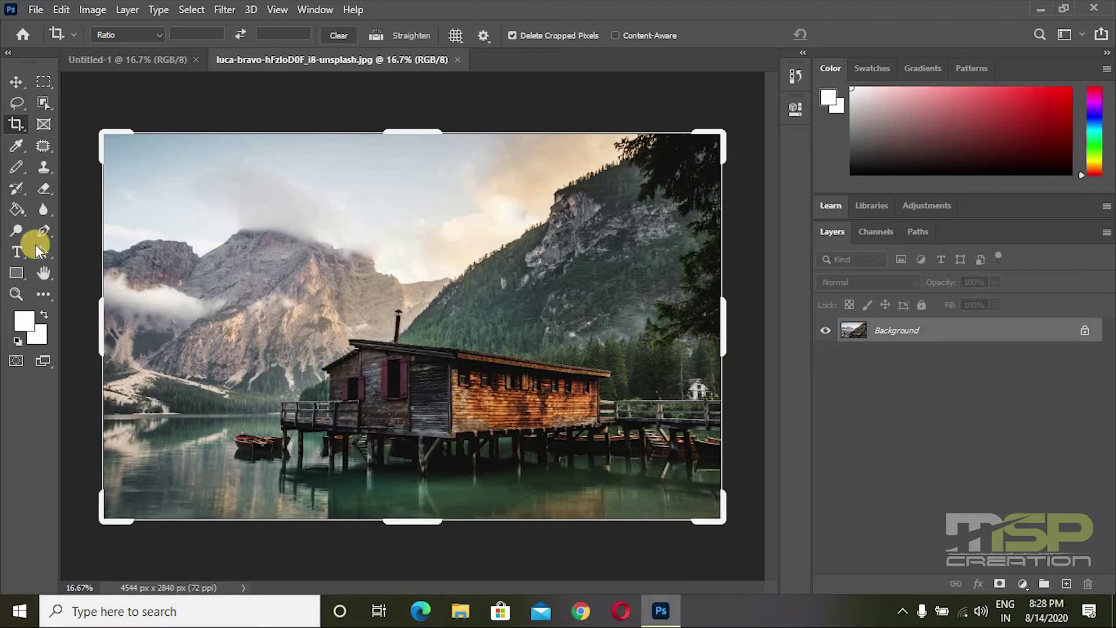
mouse_move(100, 128)
mouse_down()
mouse_move(149, 188)
mouse_move(140, 179)
mouse_up()
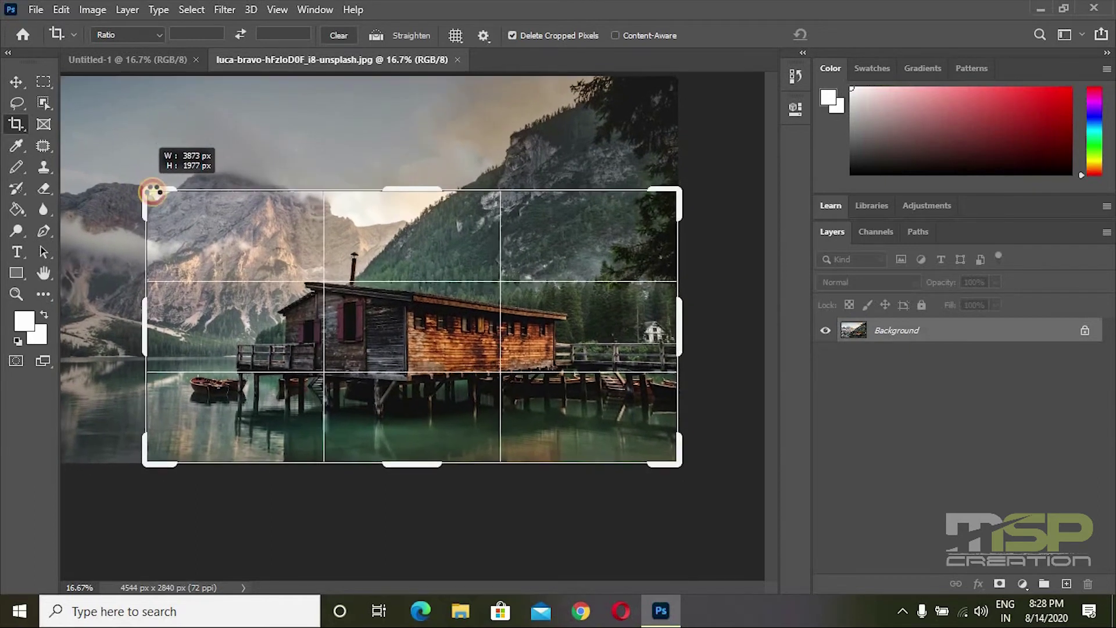
drag(139, 179, 155, 194)
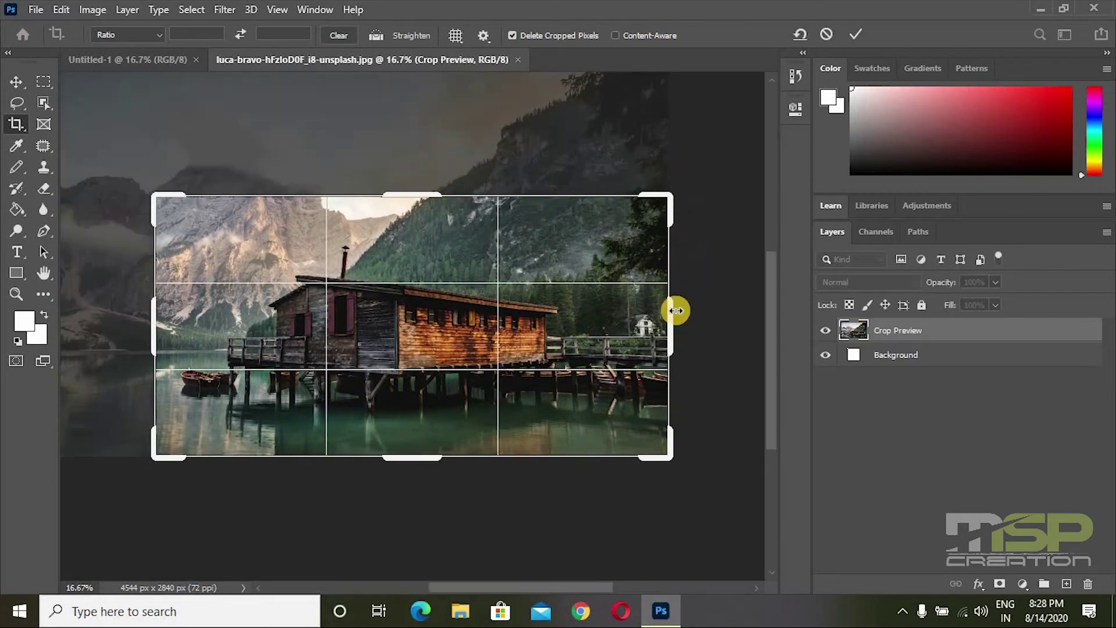
drag(671, 322, 643, 323)
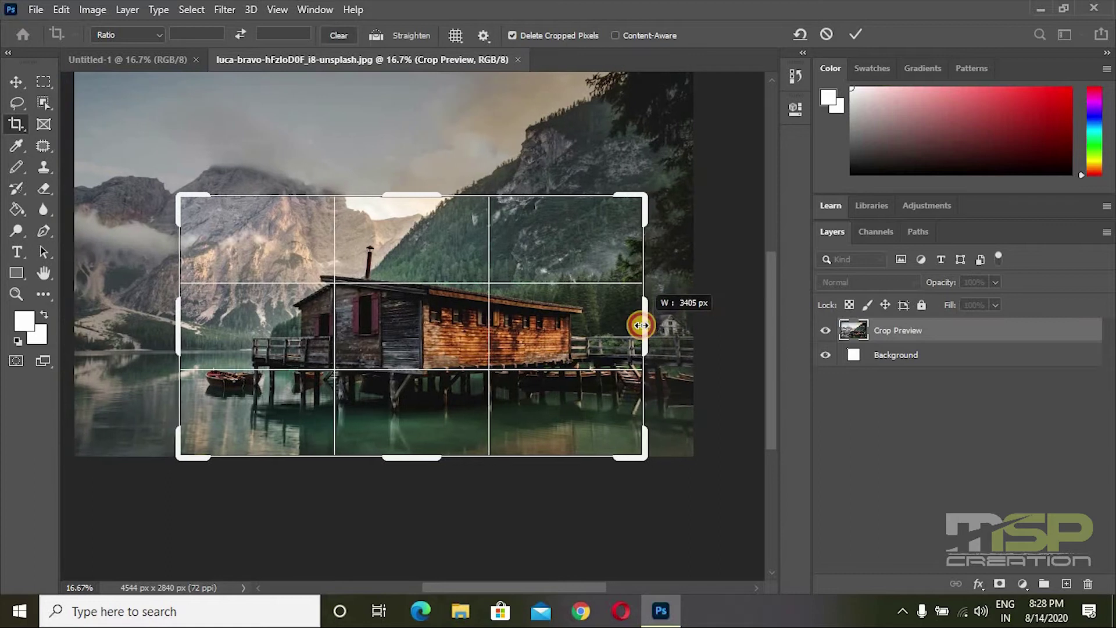
drag(505, 330, 503, 333)
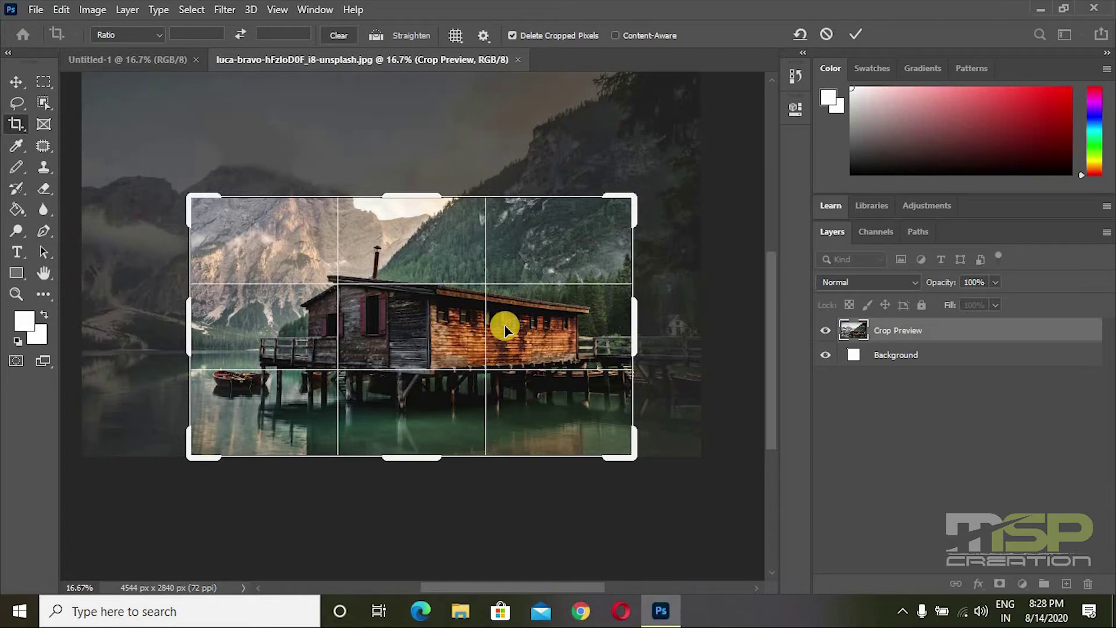
click(852, 30)
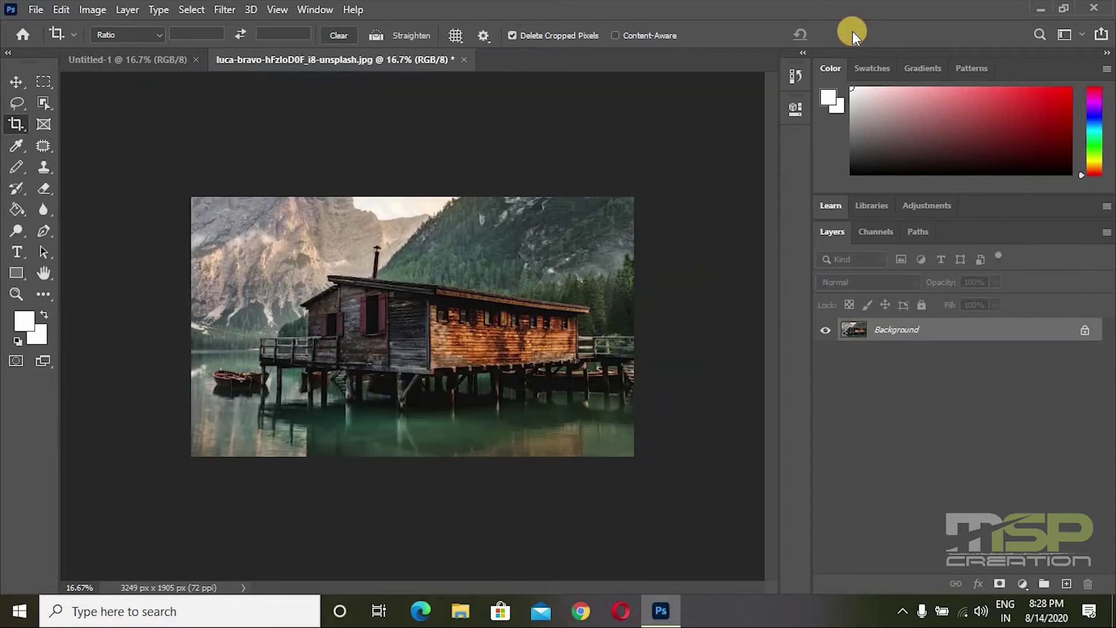
key(ctrl+plus)
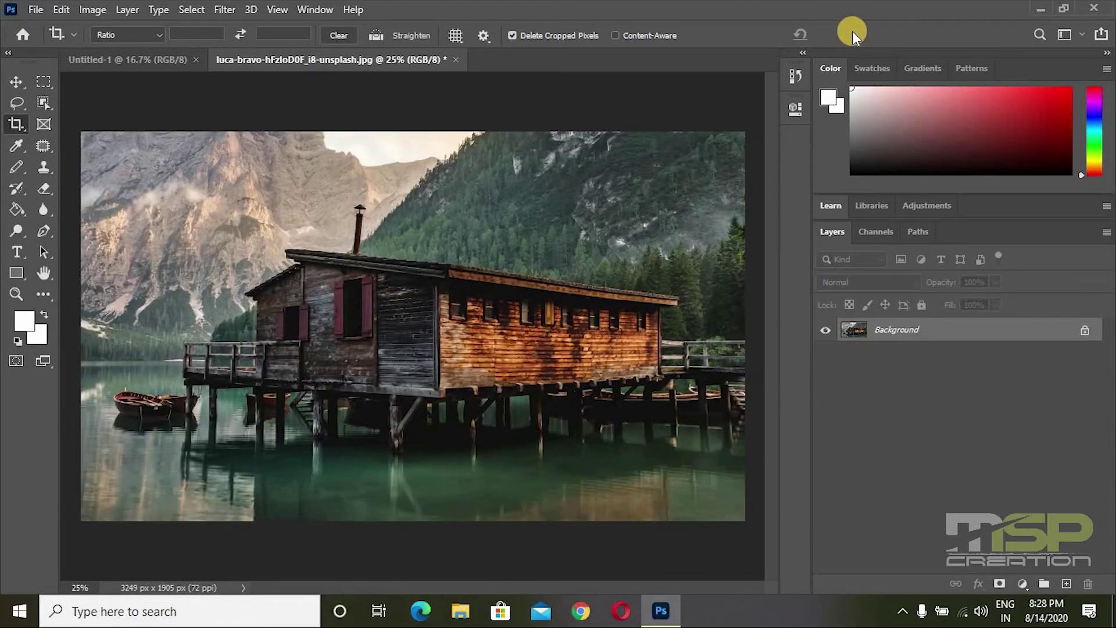
key(ctrl+plus)
key(ctrl+minus)
key(ctrl+z)
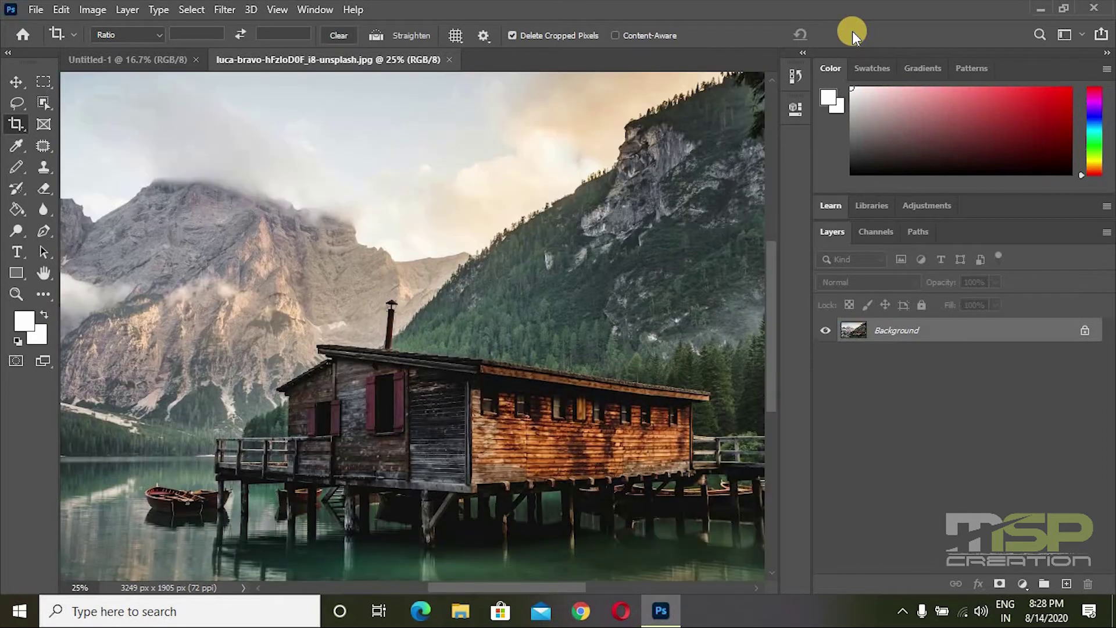
key(ctrl+z)
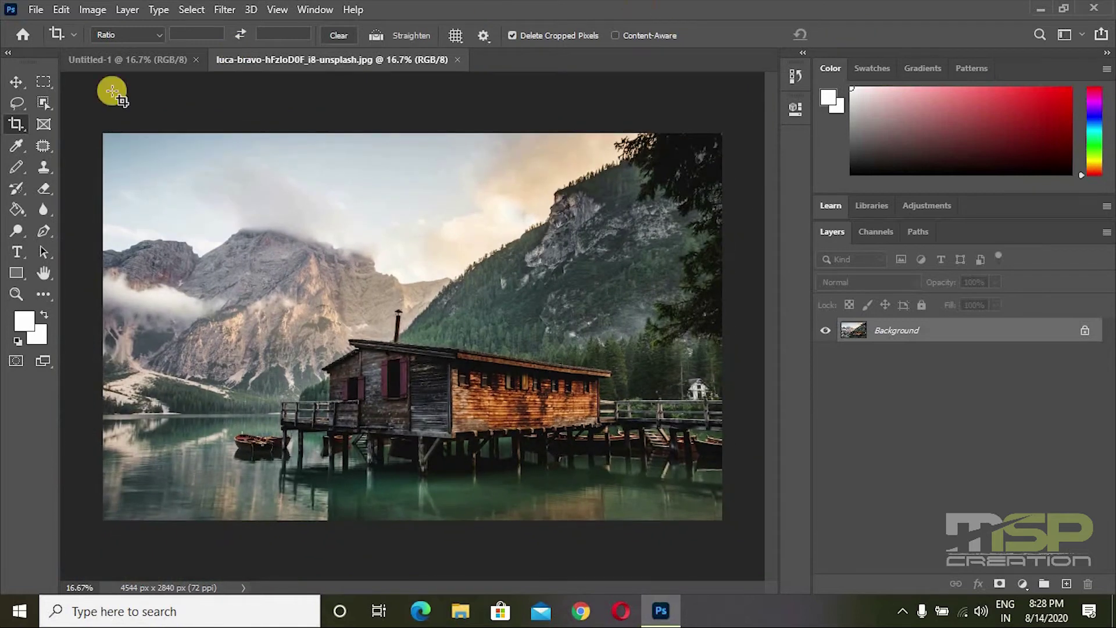
right_click(23, 123)
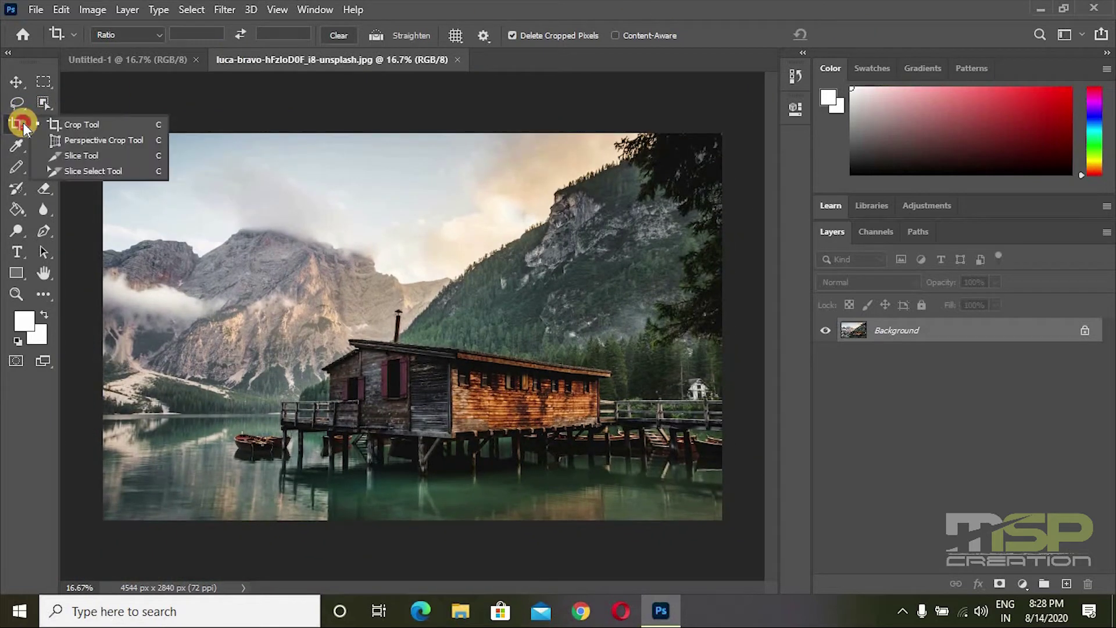
click(164, 33)
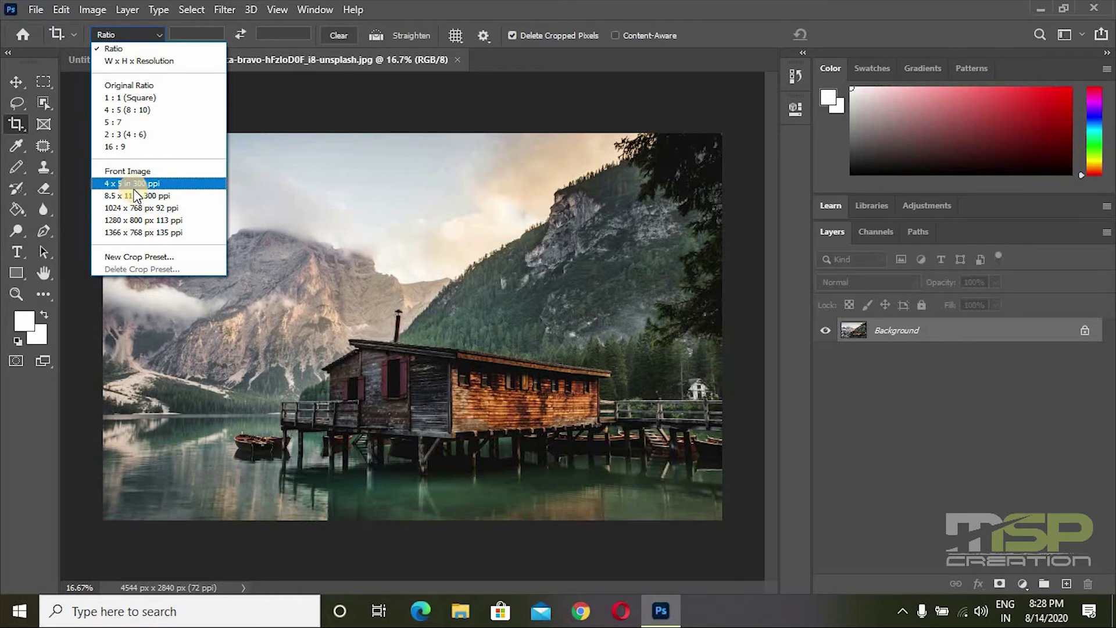
click(134, 186)
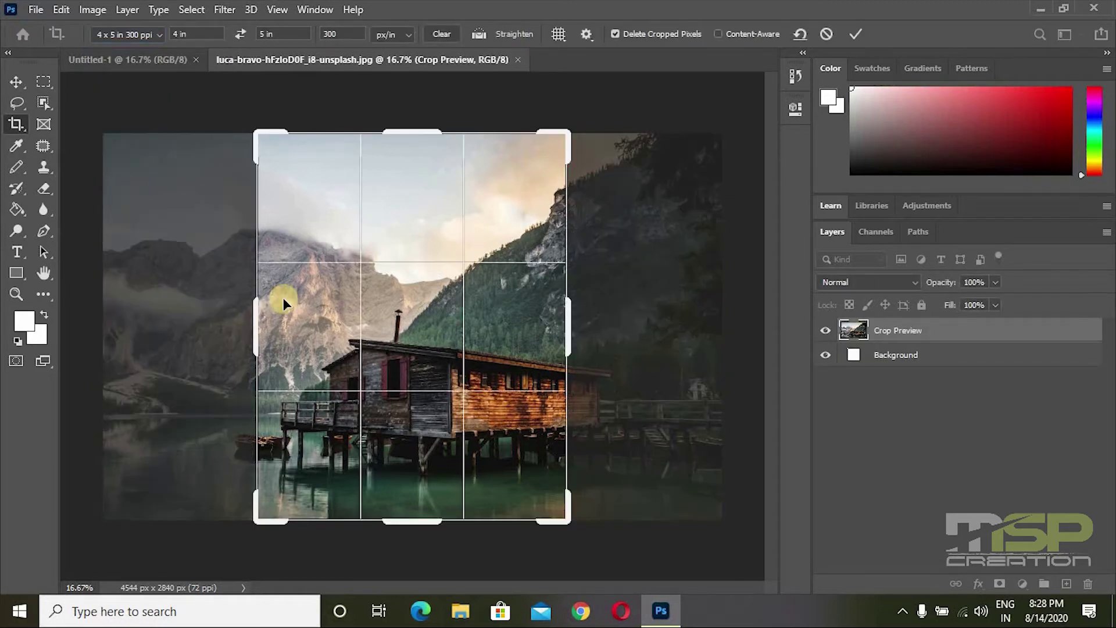
click(414, 385)
drag(414, 385, 408, 384)
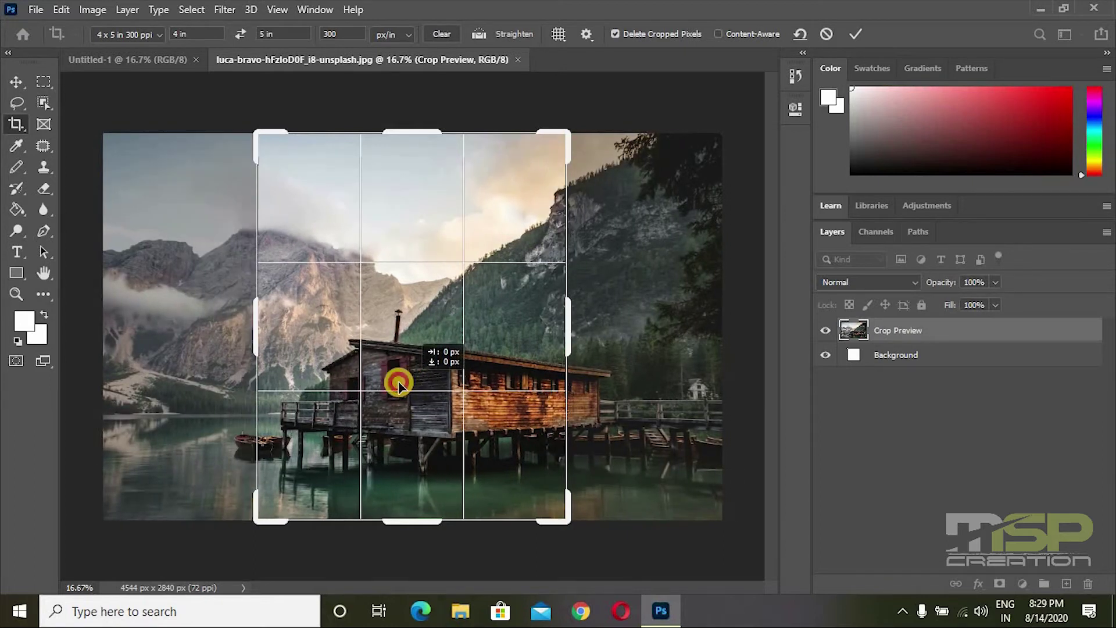
mouse_move(409, 384)
mouse_down()
mouse_move(368, 385)
mouse_move(384, 379)
mouse_up()
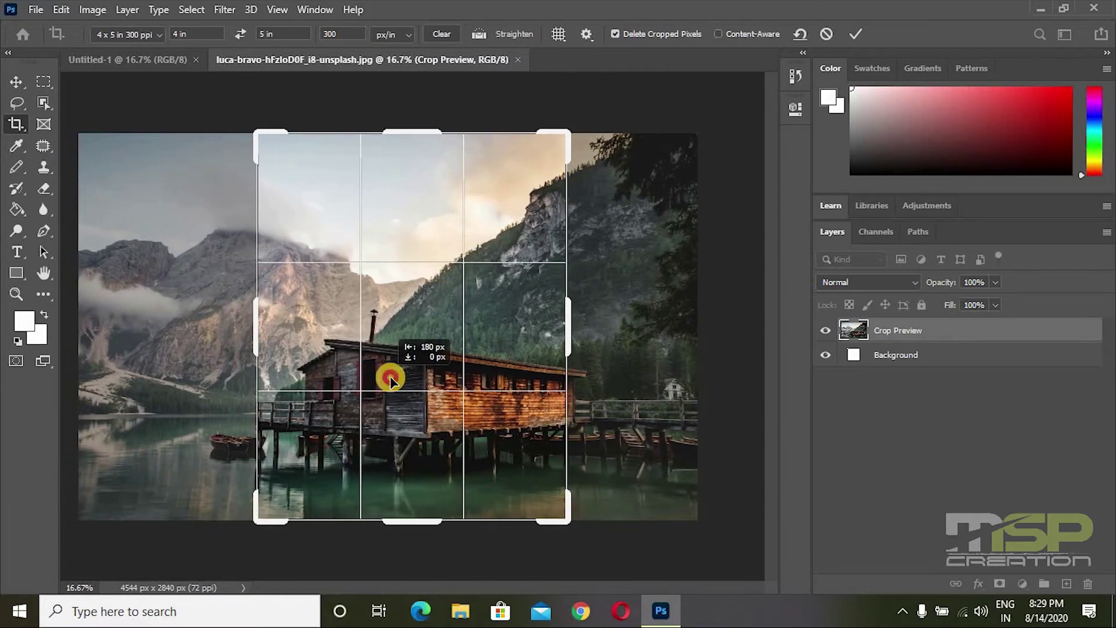
drag(384, 378, 452, 382)
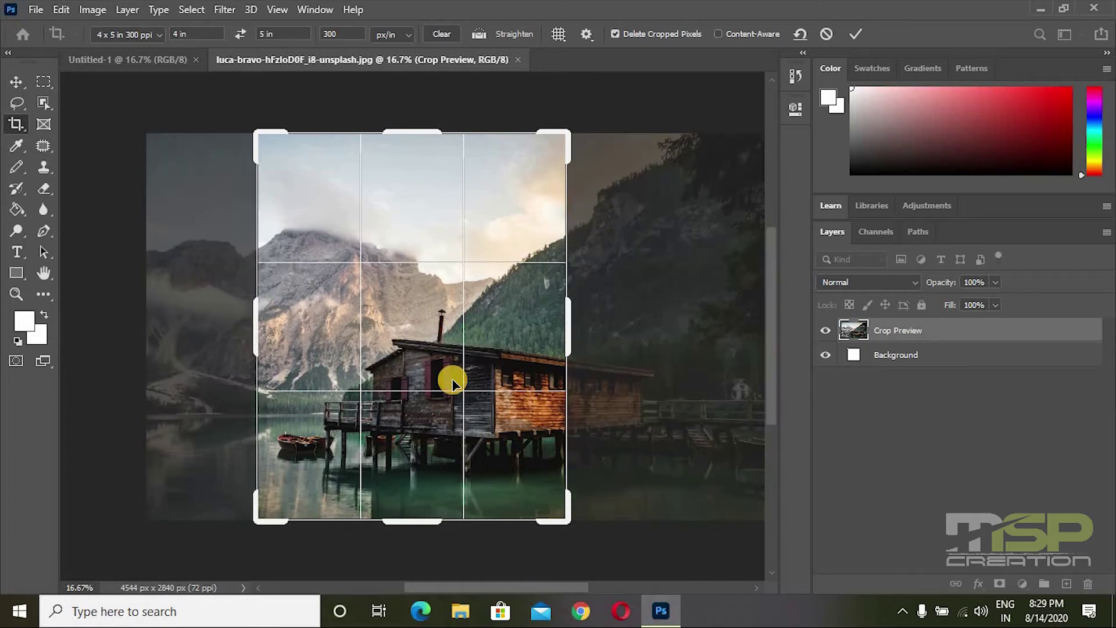
key(Return)
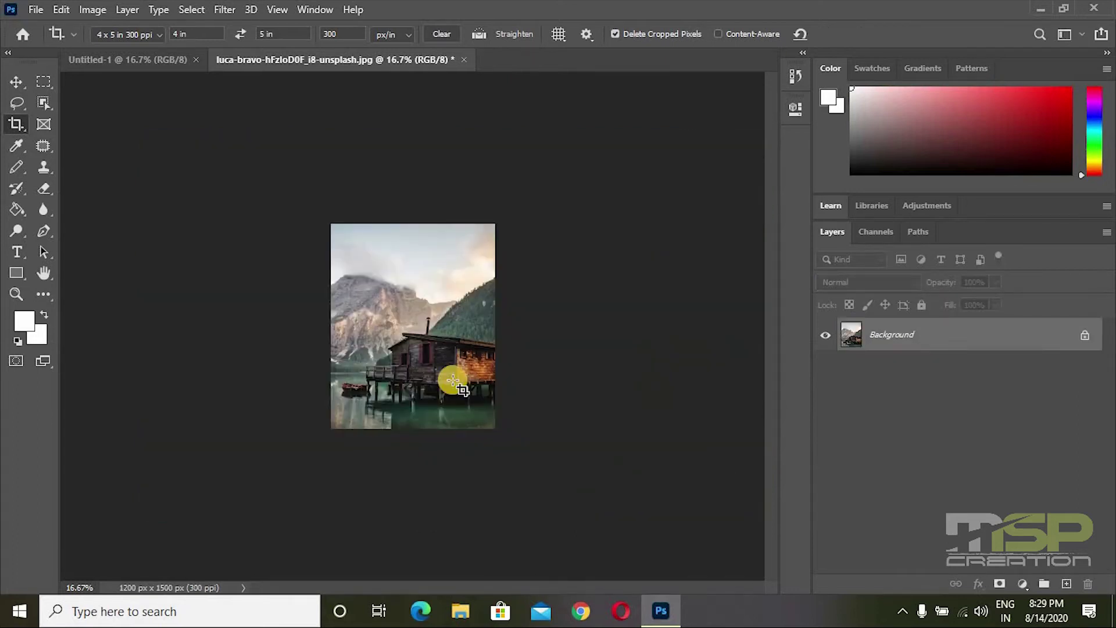
key(ctrl+plus)
key(ctrl+plus)
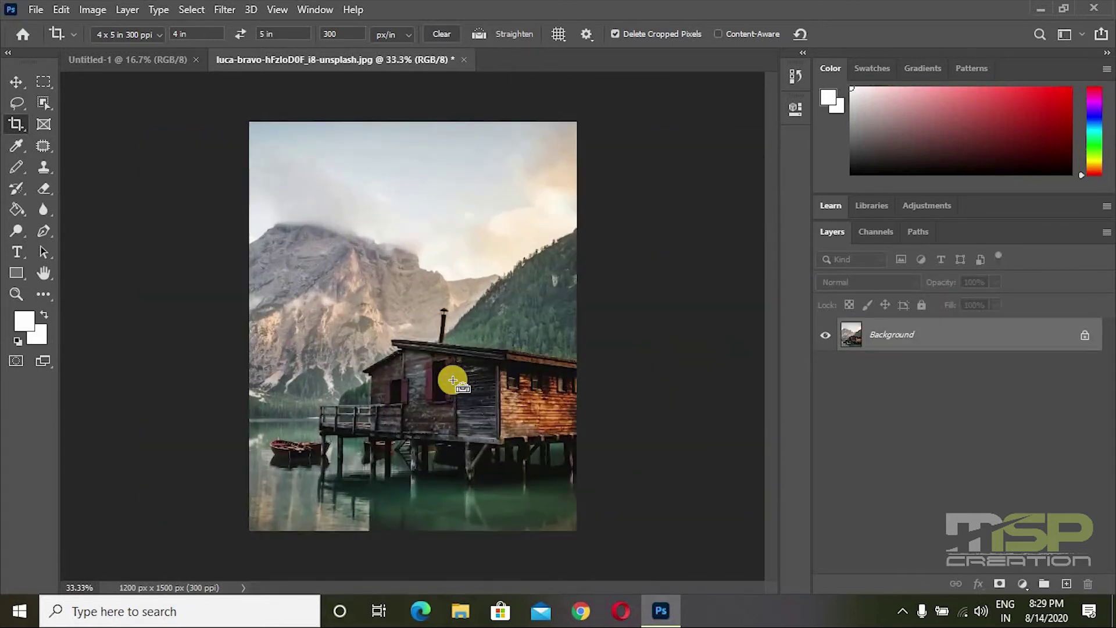
key(ctrl+plus)
key(ctrl+z)
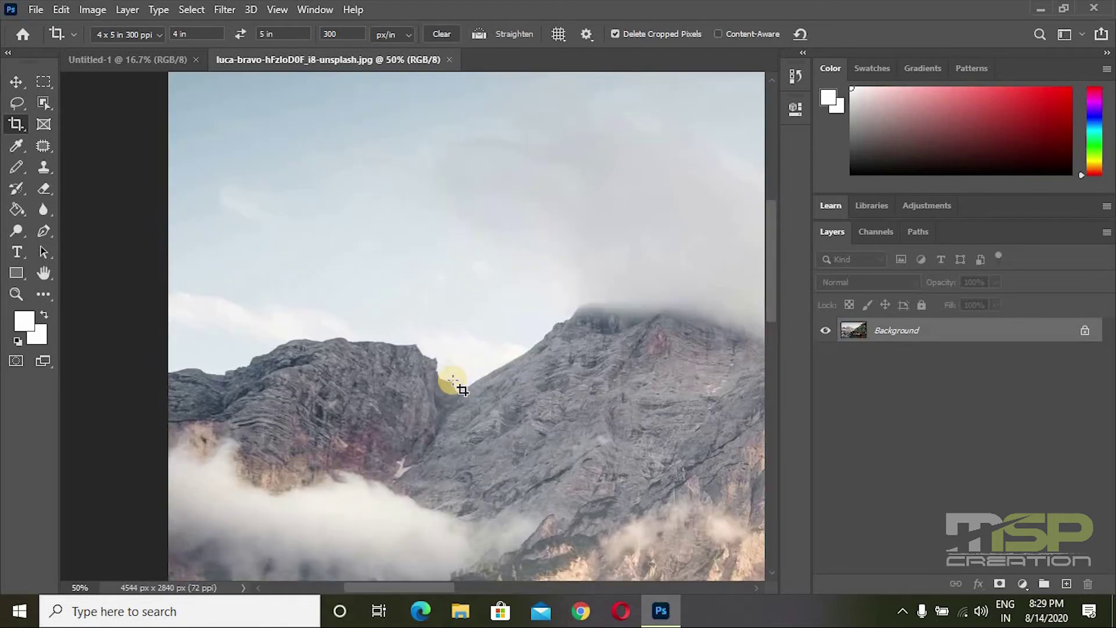
key(v)
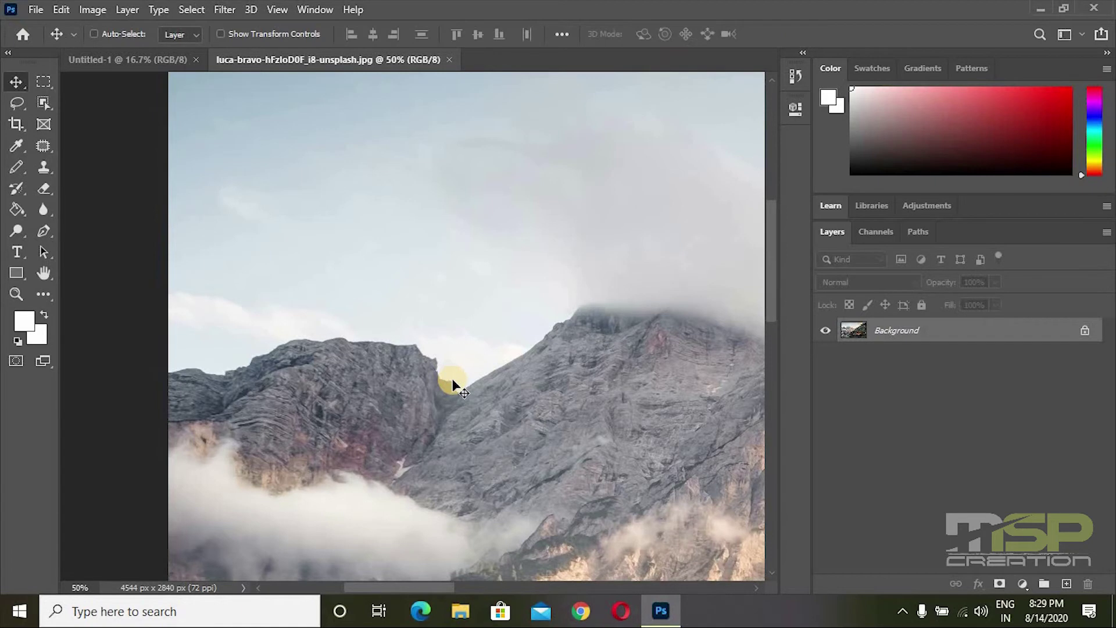
key(ctrl+0)
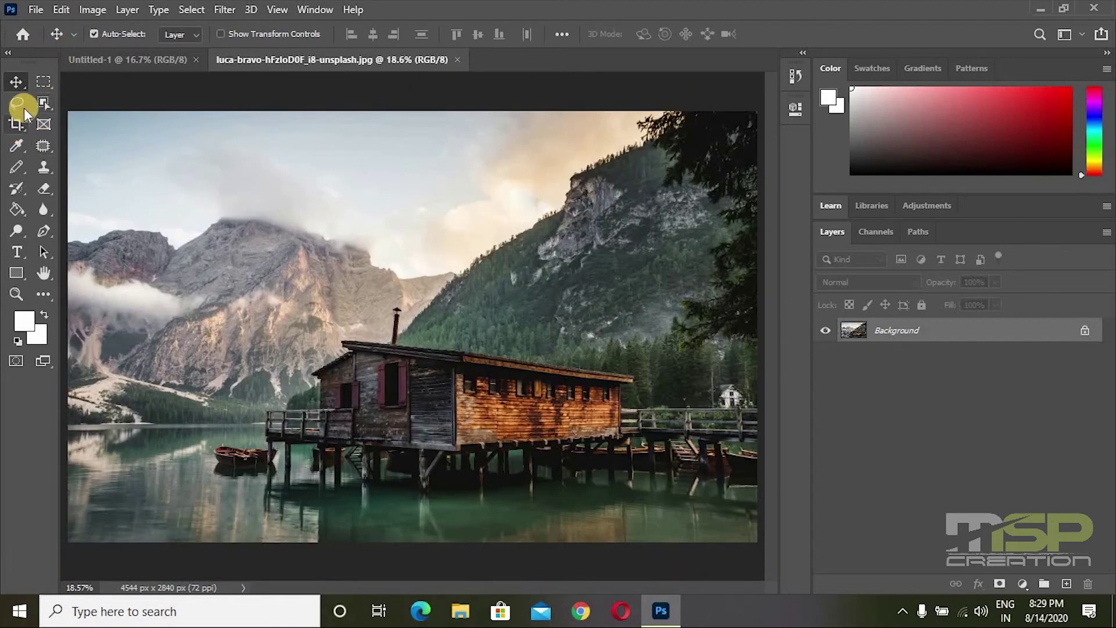
Start a new crop preset from the current 4 x 5 in 300 ppi crop settings
click(16, 124)
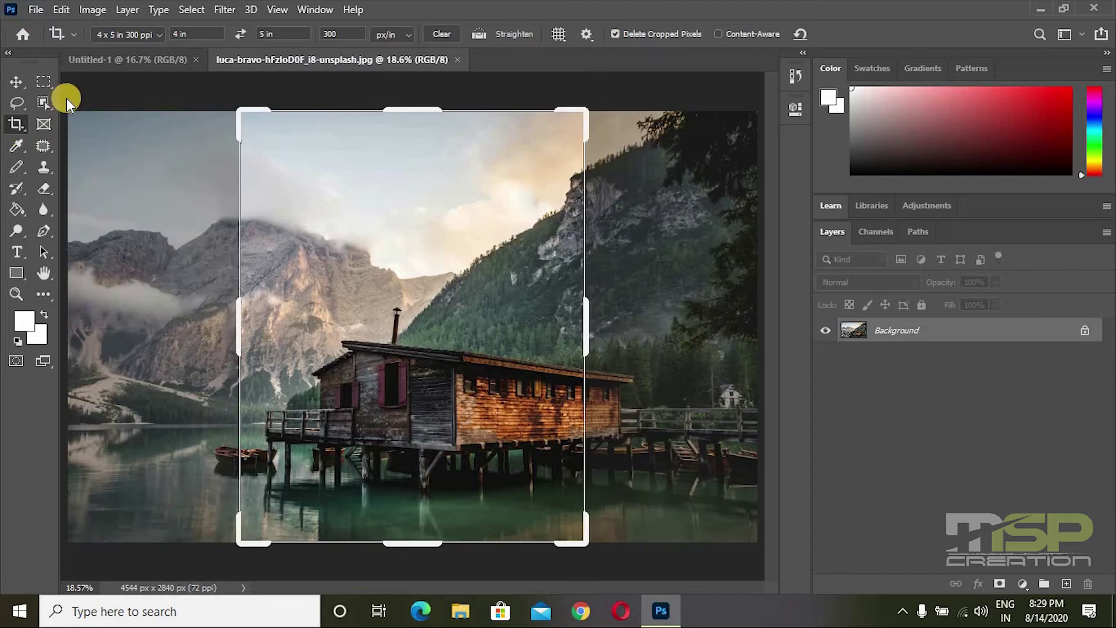
click(162, 34)
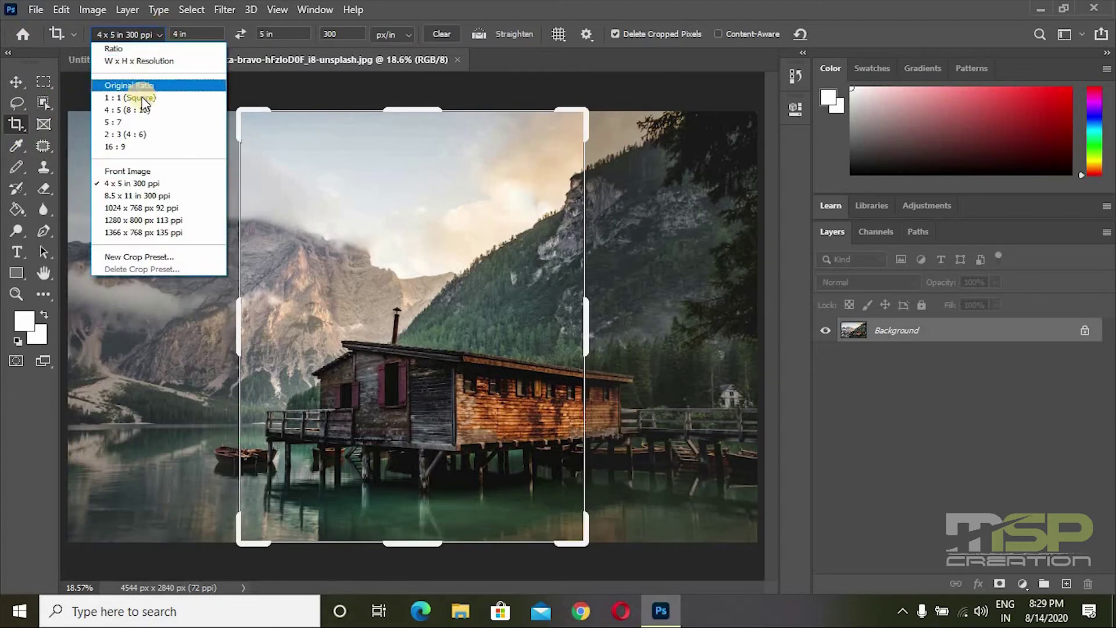
click(133, 256)
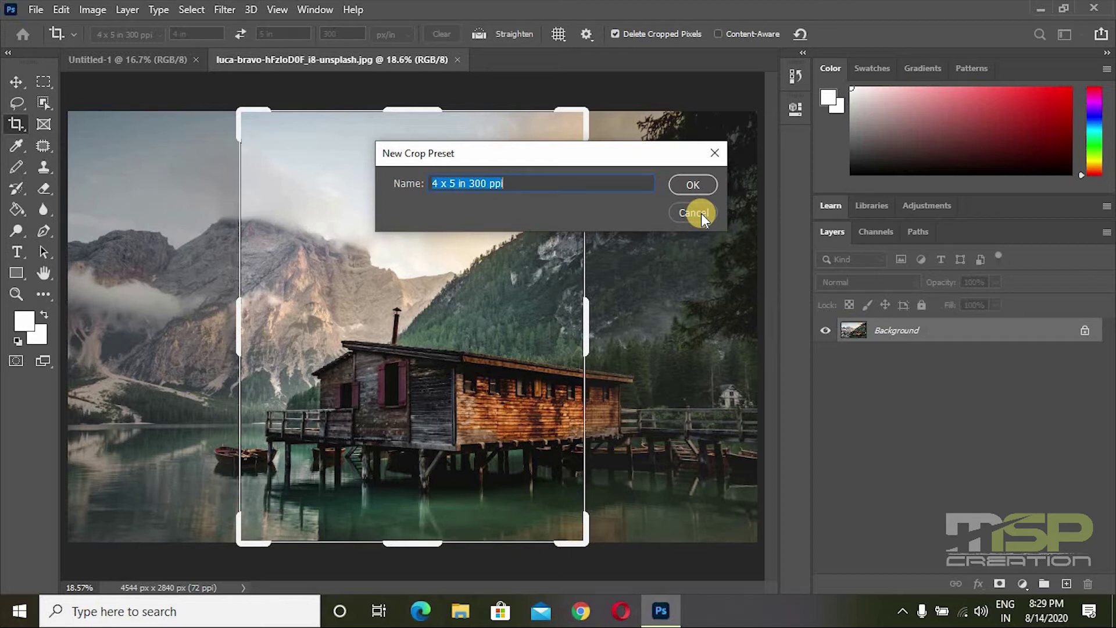
Rename the new crop preset to '5 x 4 in 300 ppi' and save it
click(431, 184)
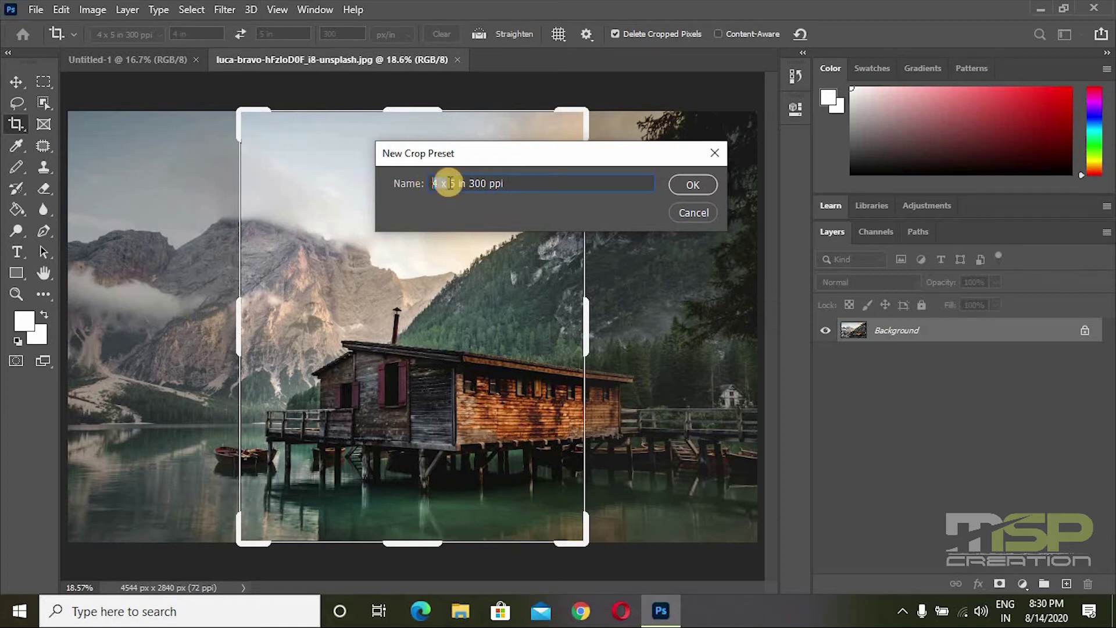
click(423, 183)
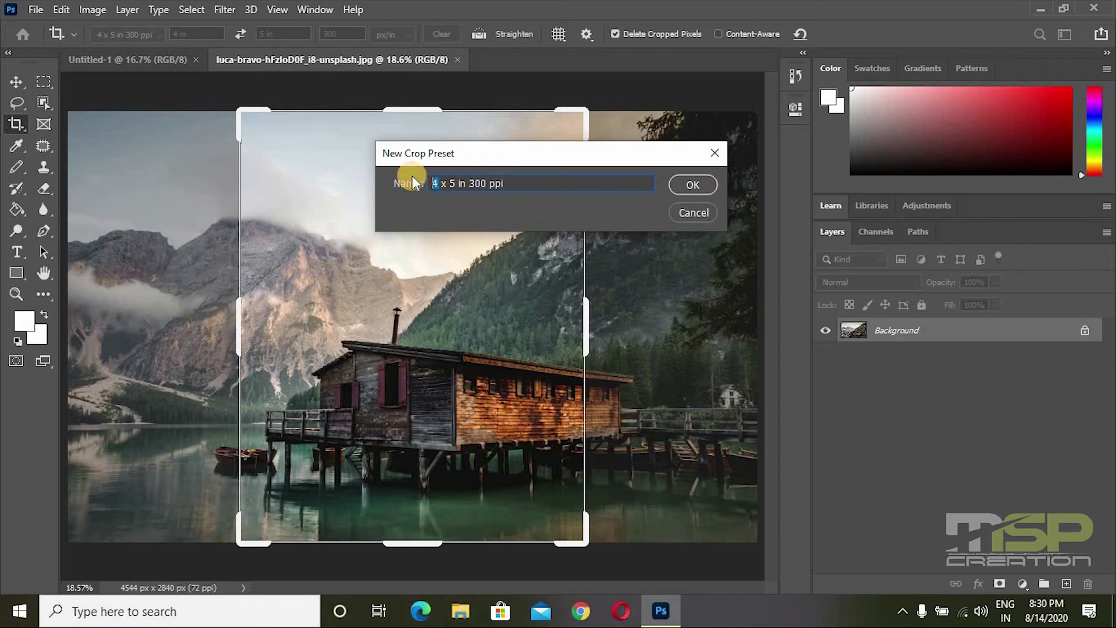
text(5)
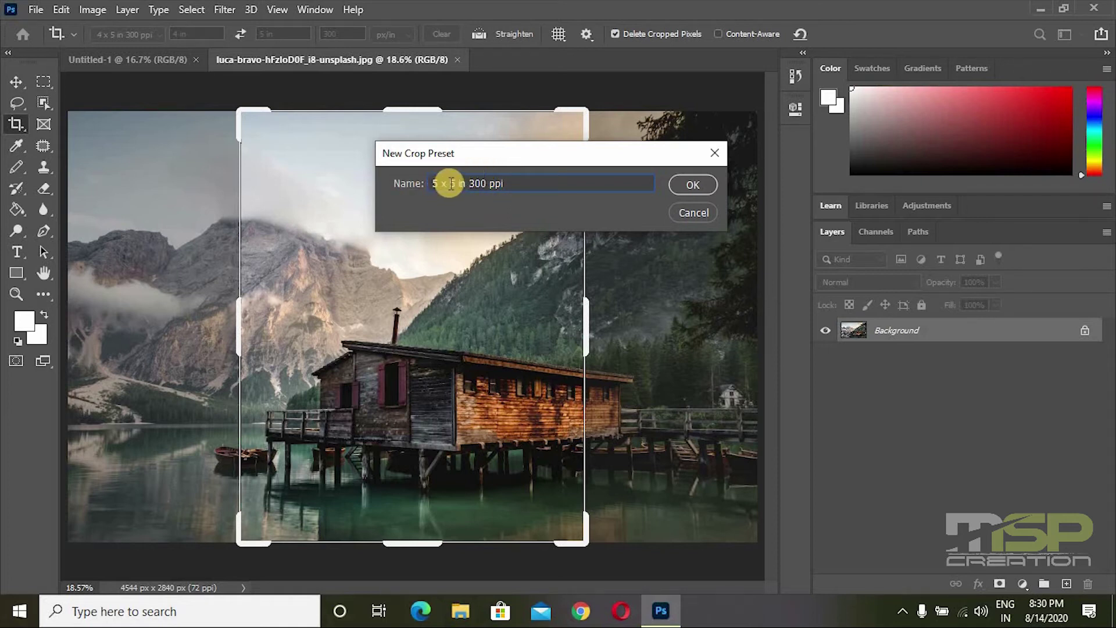
click(449, 184)
double_click(456, 185)
text(4)
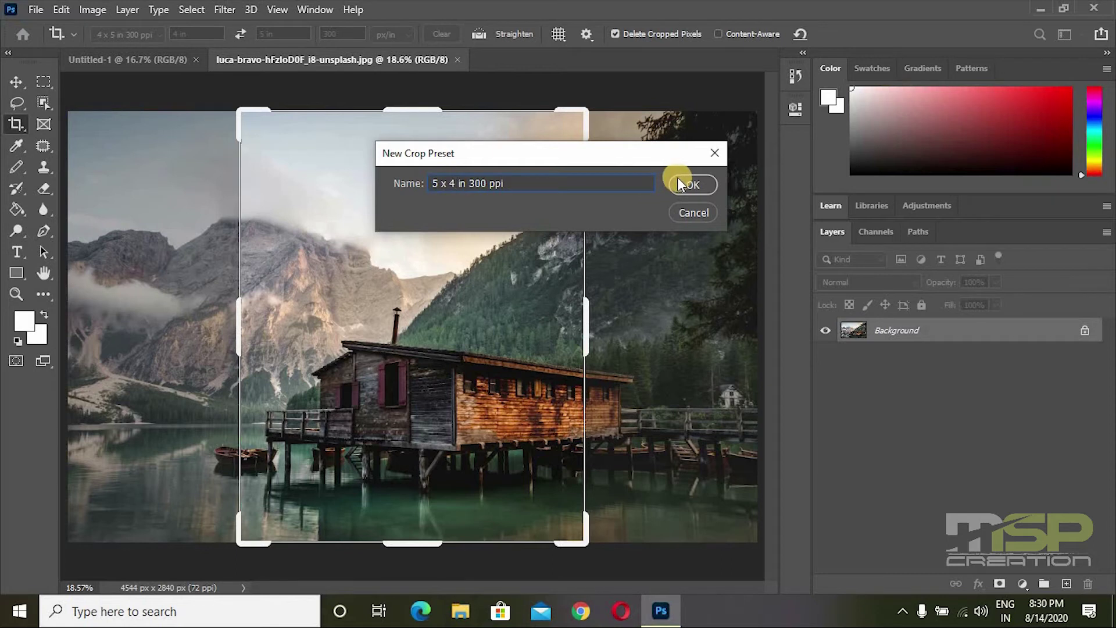
click(685, 183)
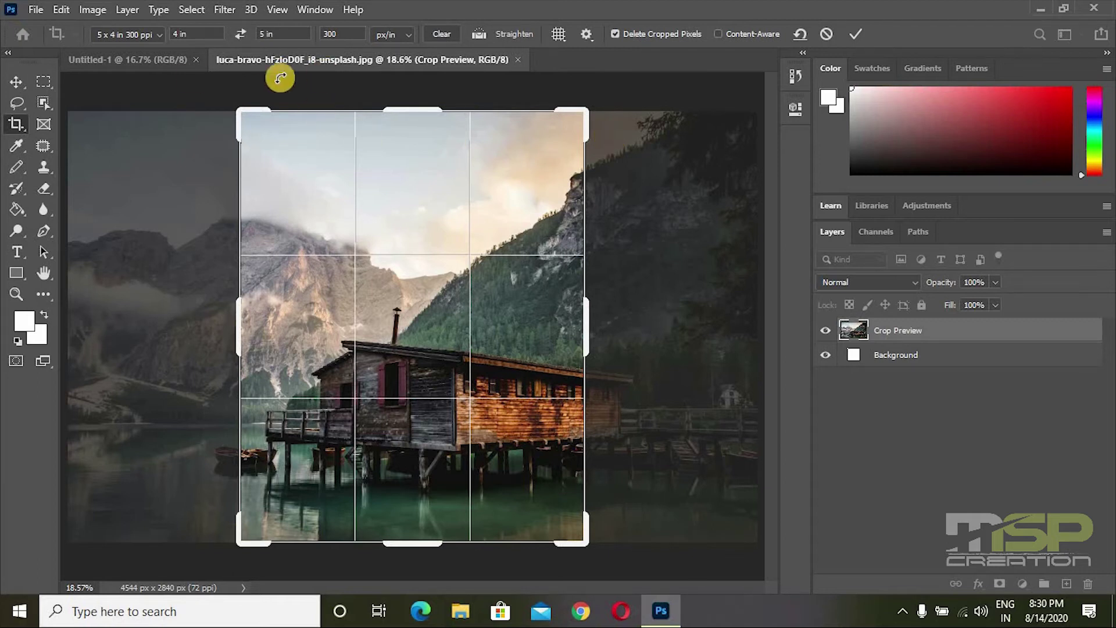
key(Return)
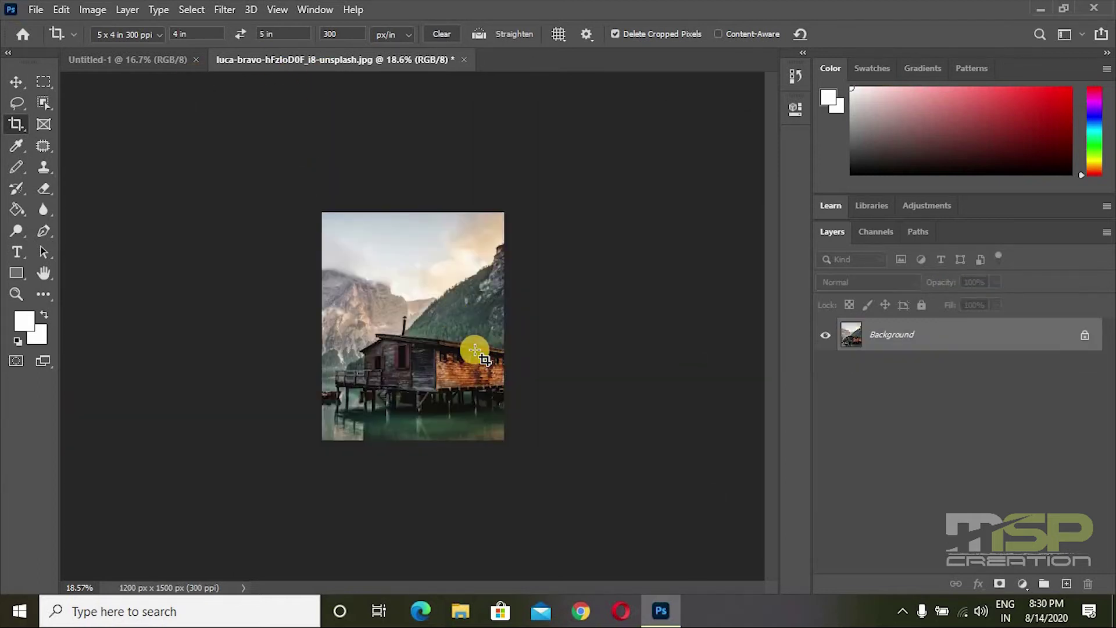
key(ctrl+plus)
key(ctrl+plus)
key(ctrl+plus)
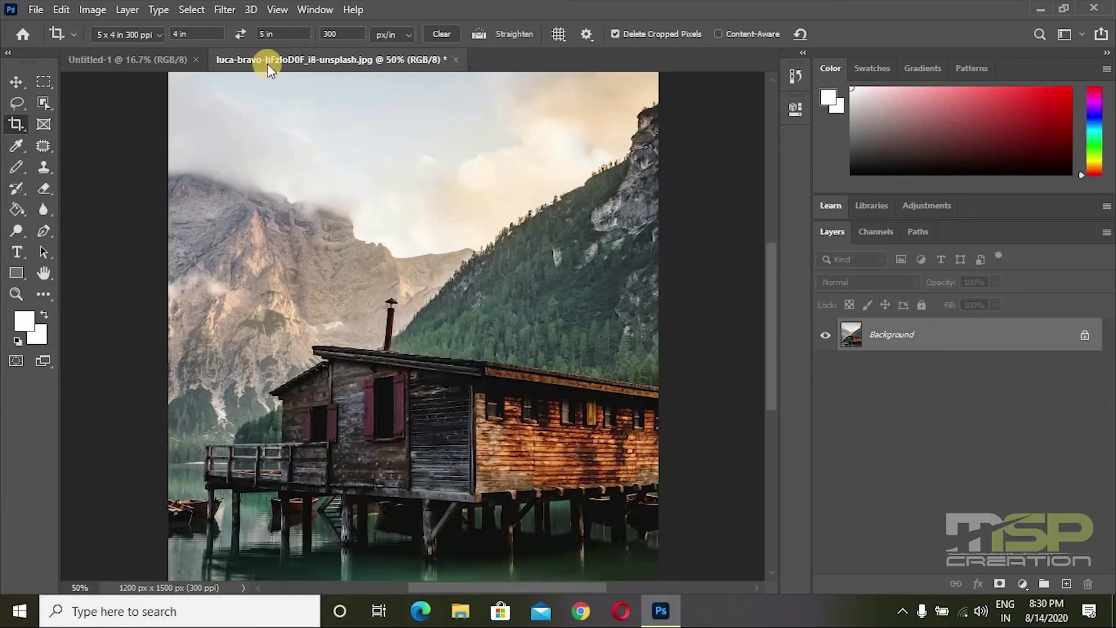
click(152, 34)
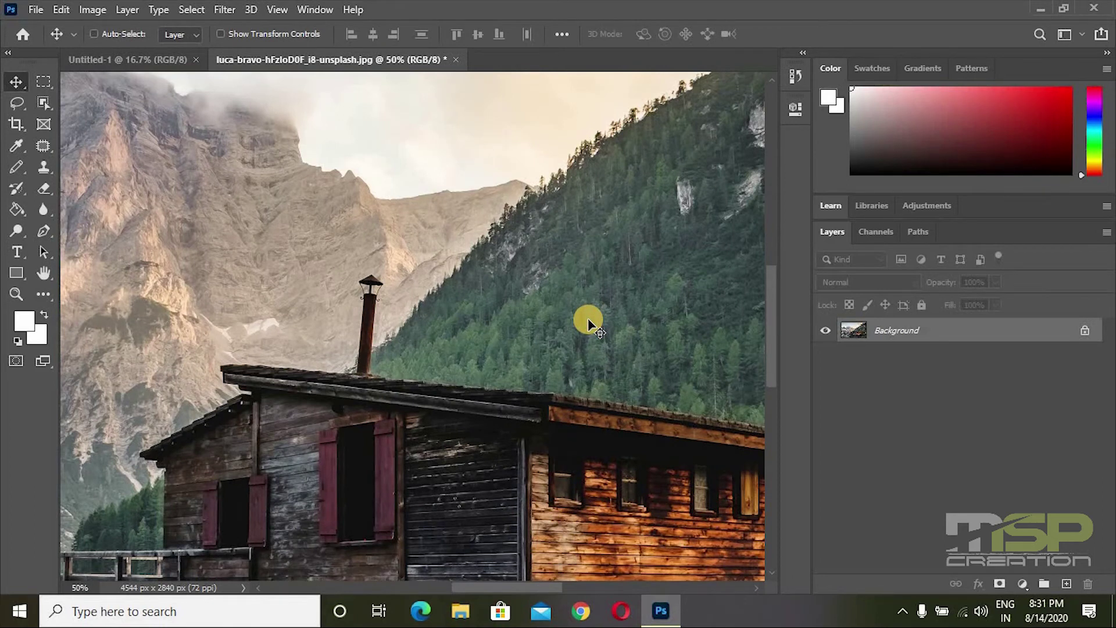
key(ctrl+0)
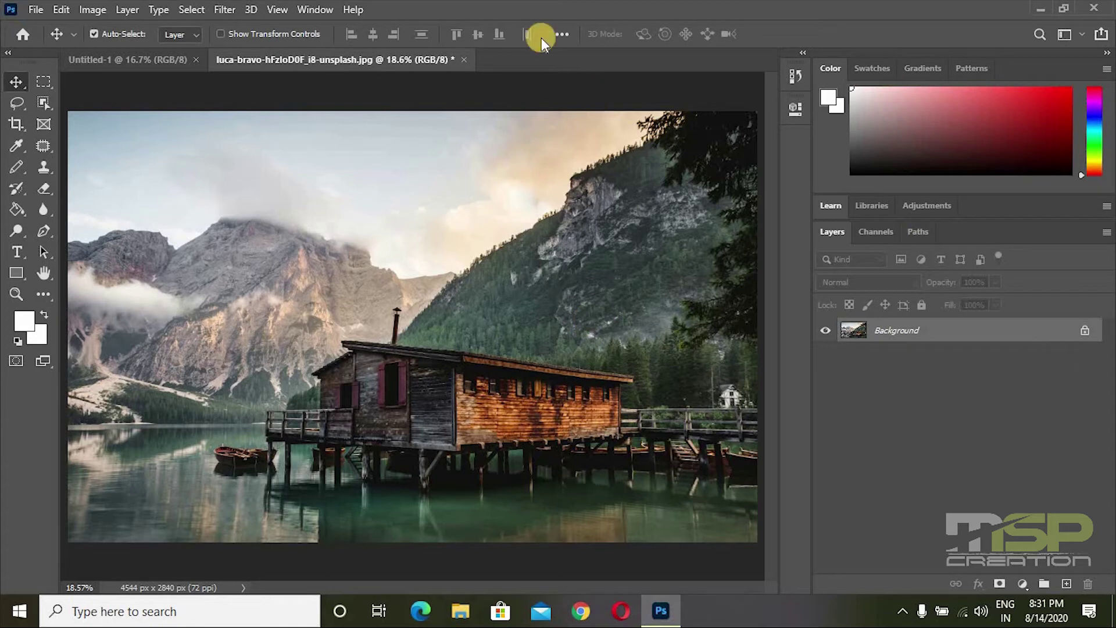
click(16, 124)
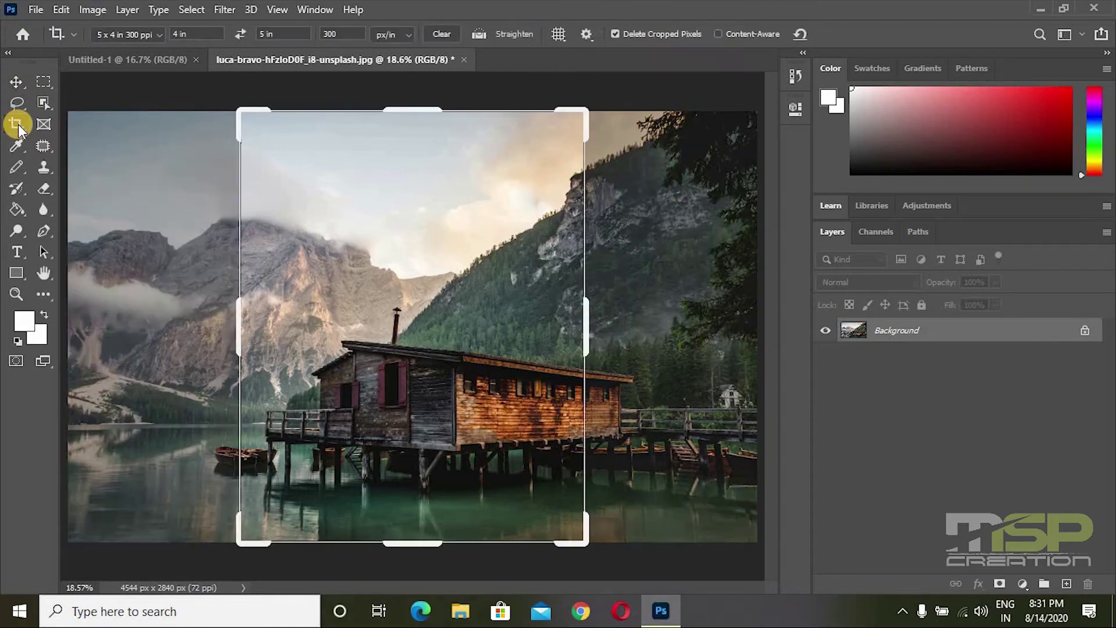
Save an '8 x 5 in 300 ppi' crop preset and crop the photo to 1200×1500 px around the cabin
click(155, 34)
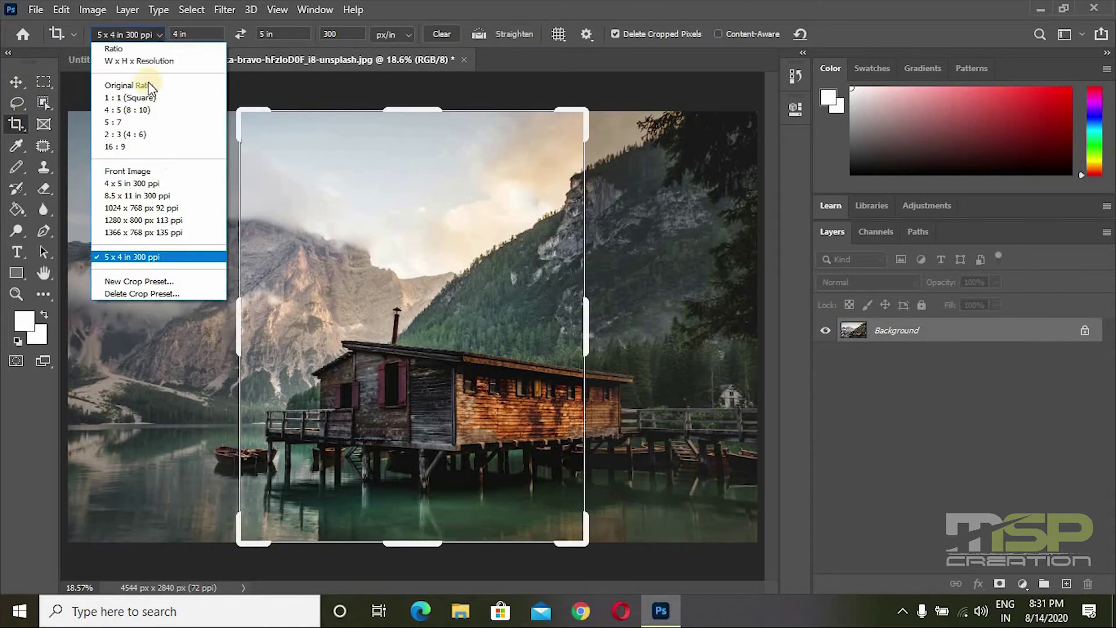
click(164, 283)
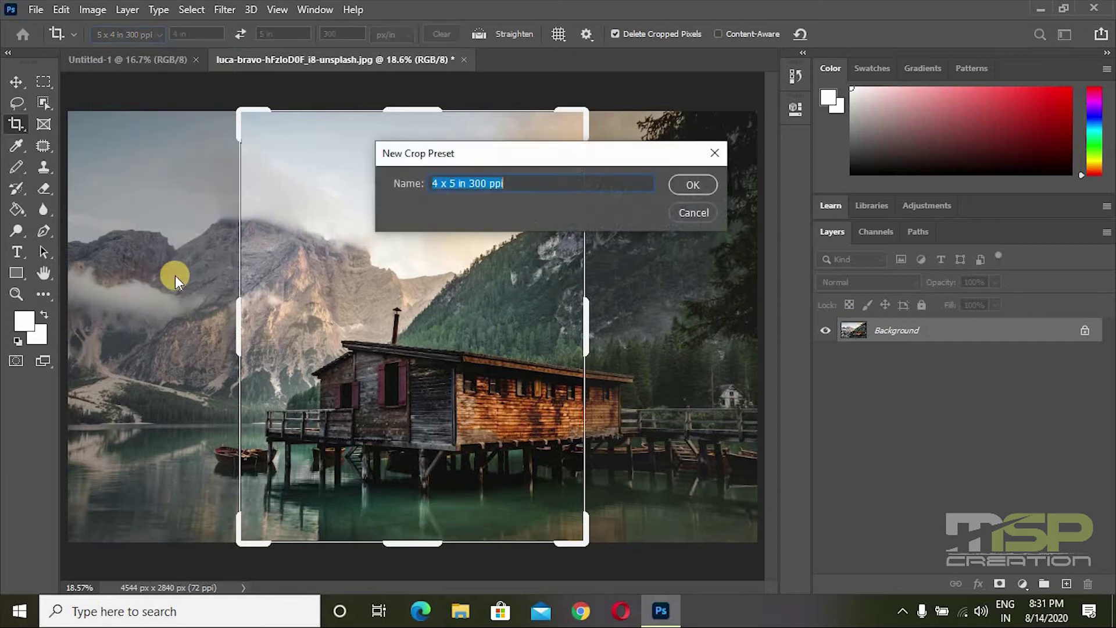
click(436, 182)
text(8)
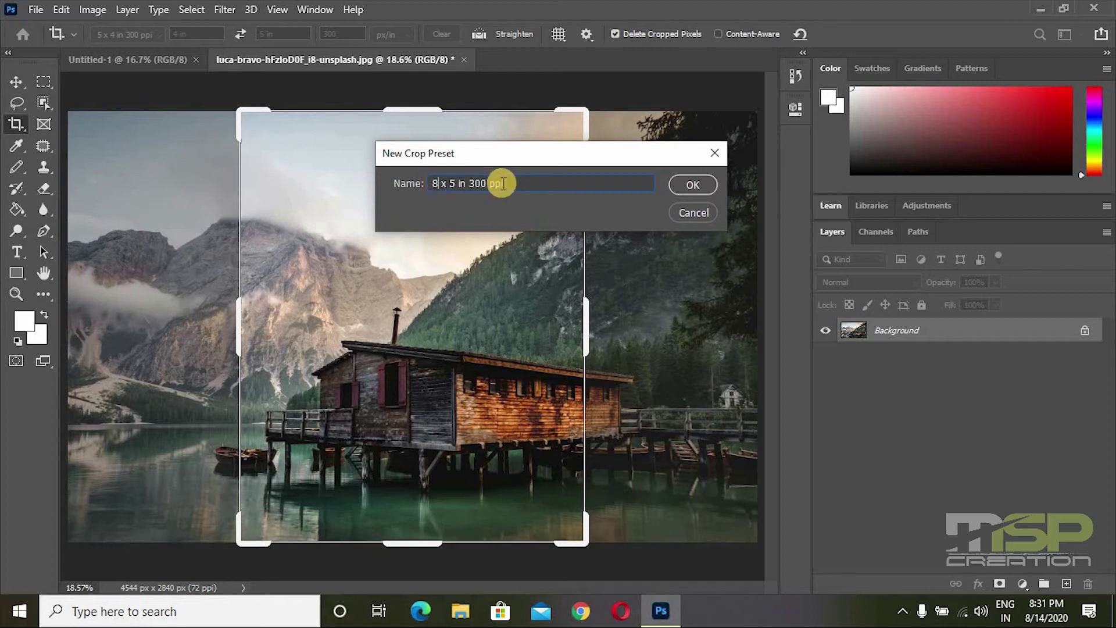
click(683, 186)
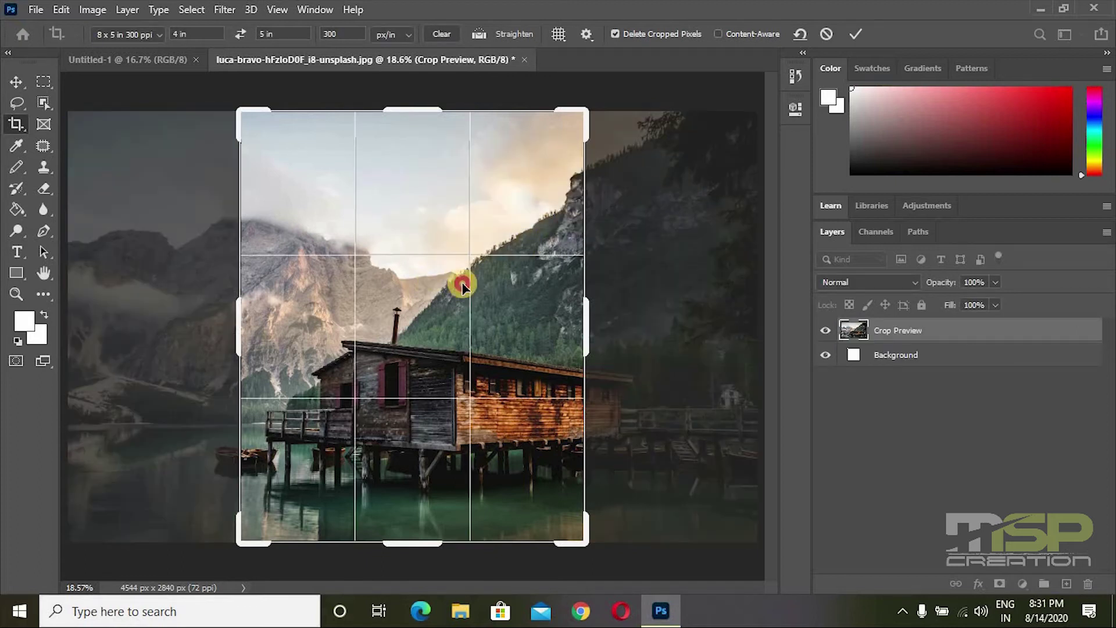
drag(461, 281, 465, 275)
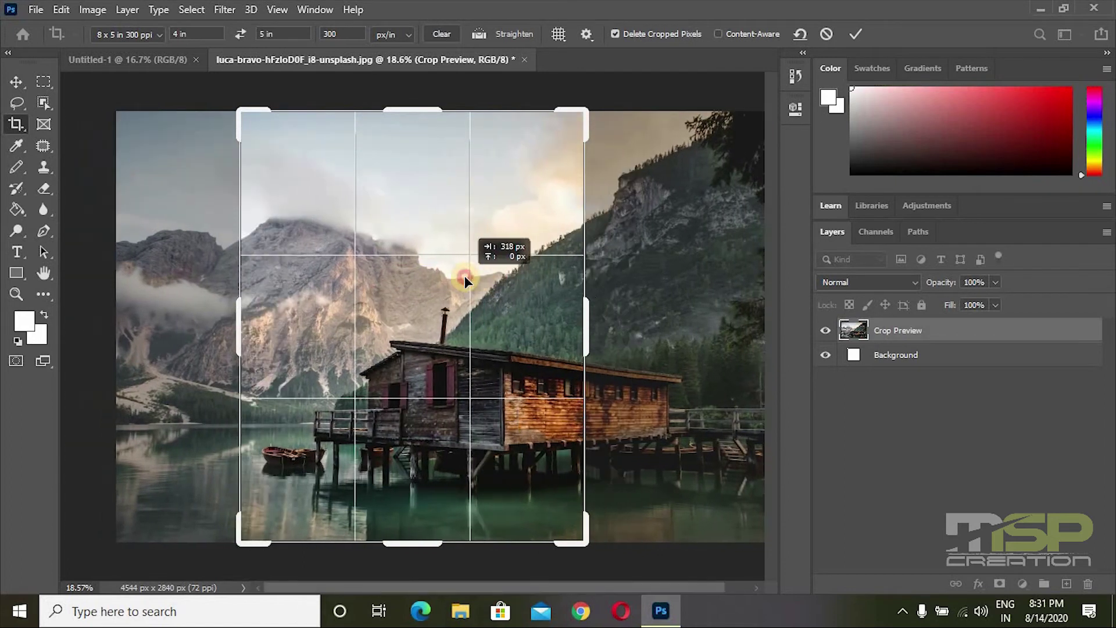
key(Return)
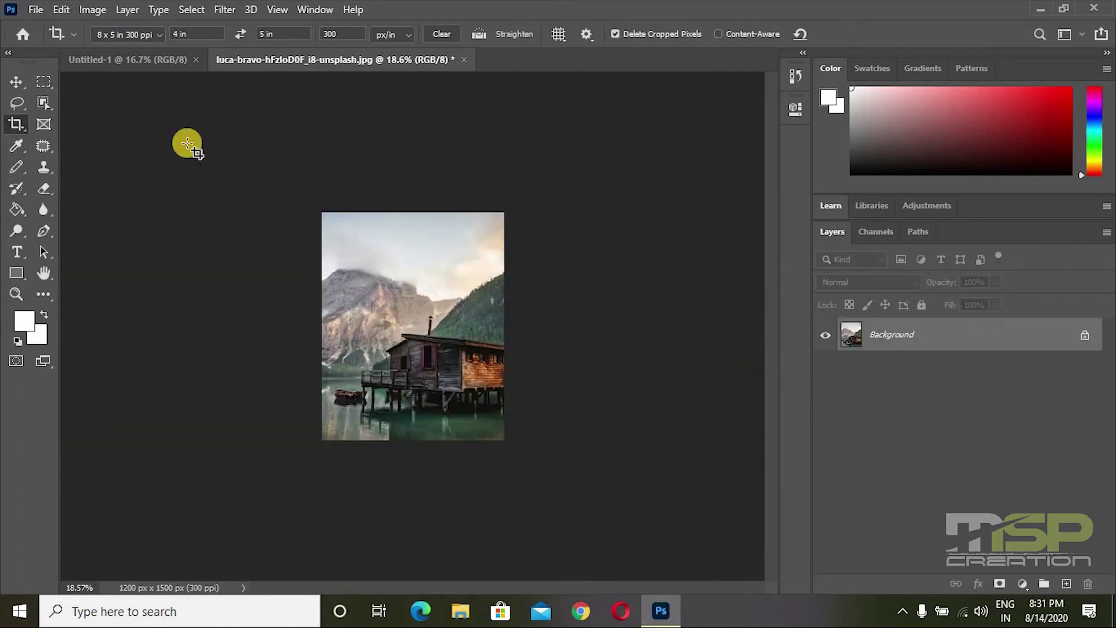
Undo the 1200×1500 crop and cancel the pending crop, restoring the full 4544×2840 landscape
click(159, 35)
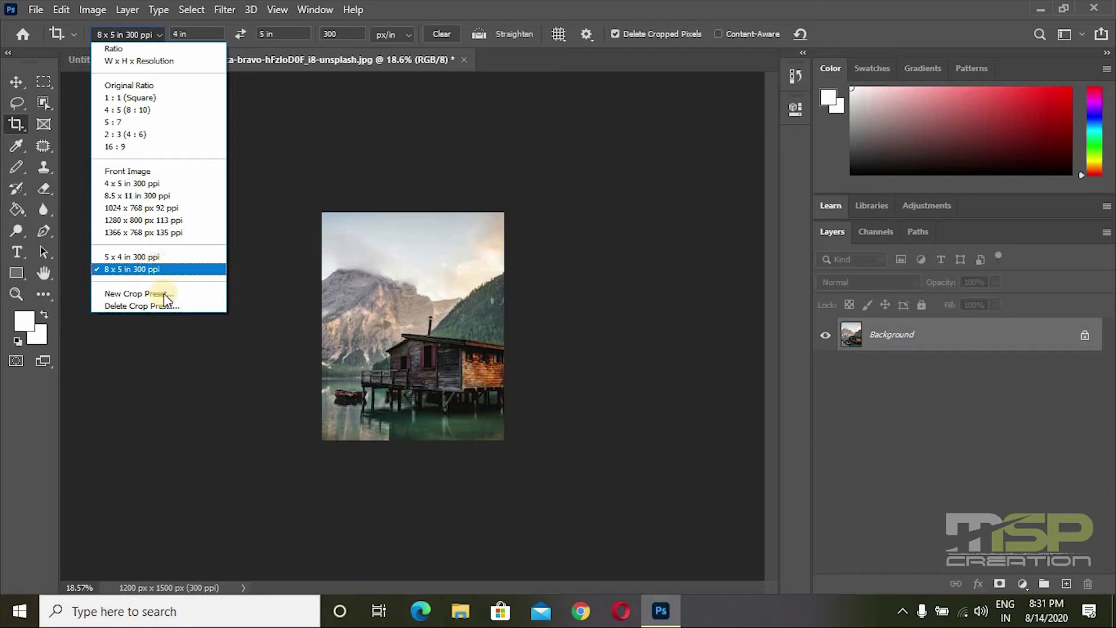
click(364, 138)
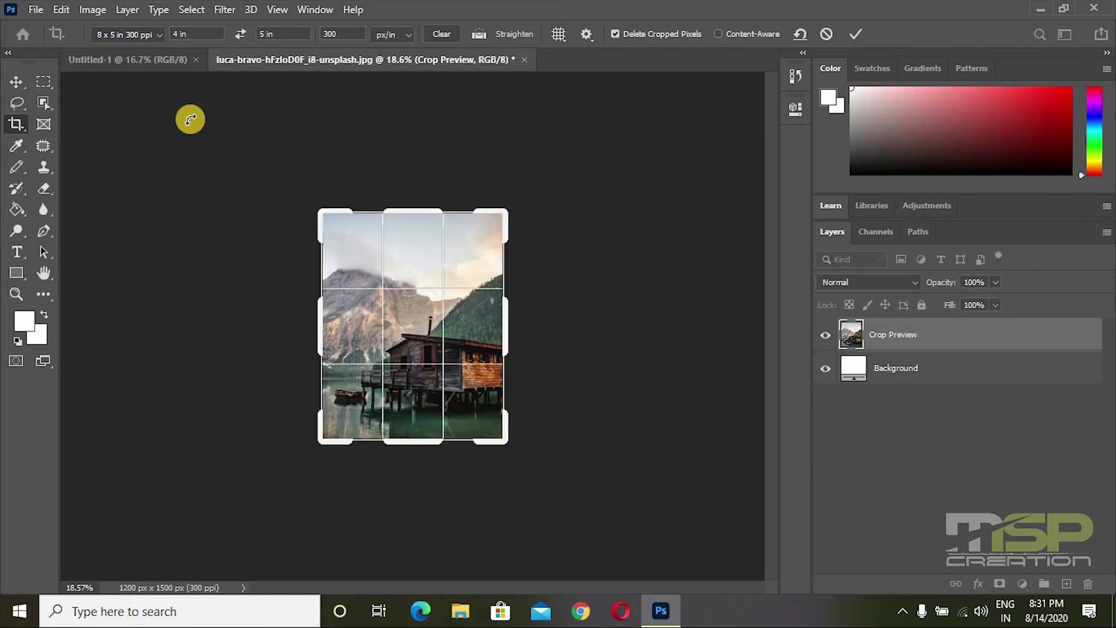
key(v)
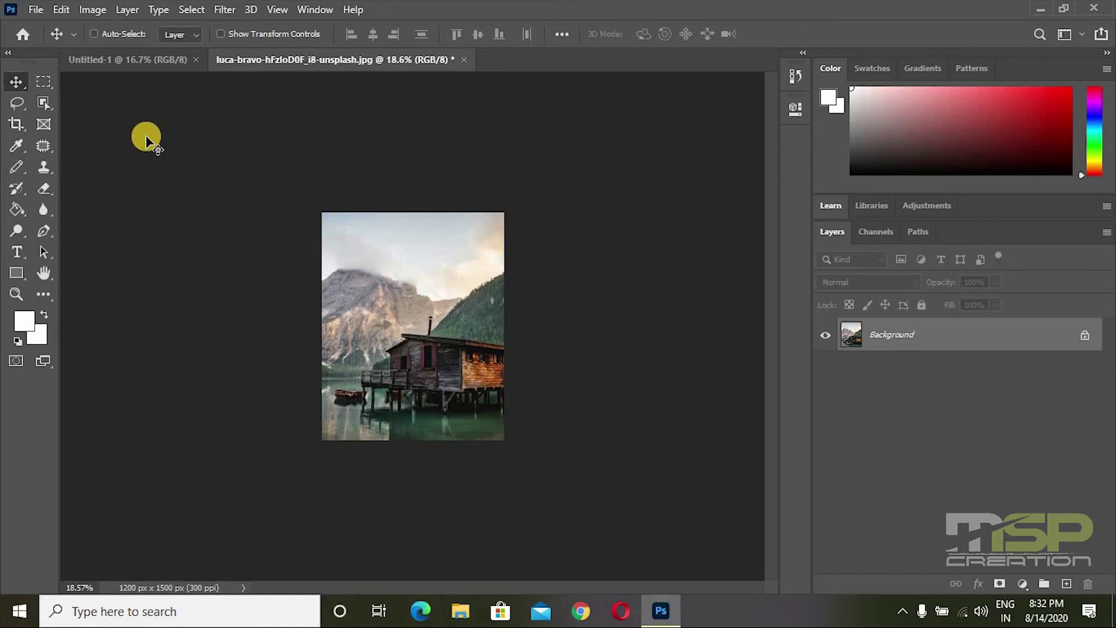
key(ctrl+z)
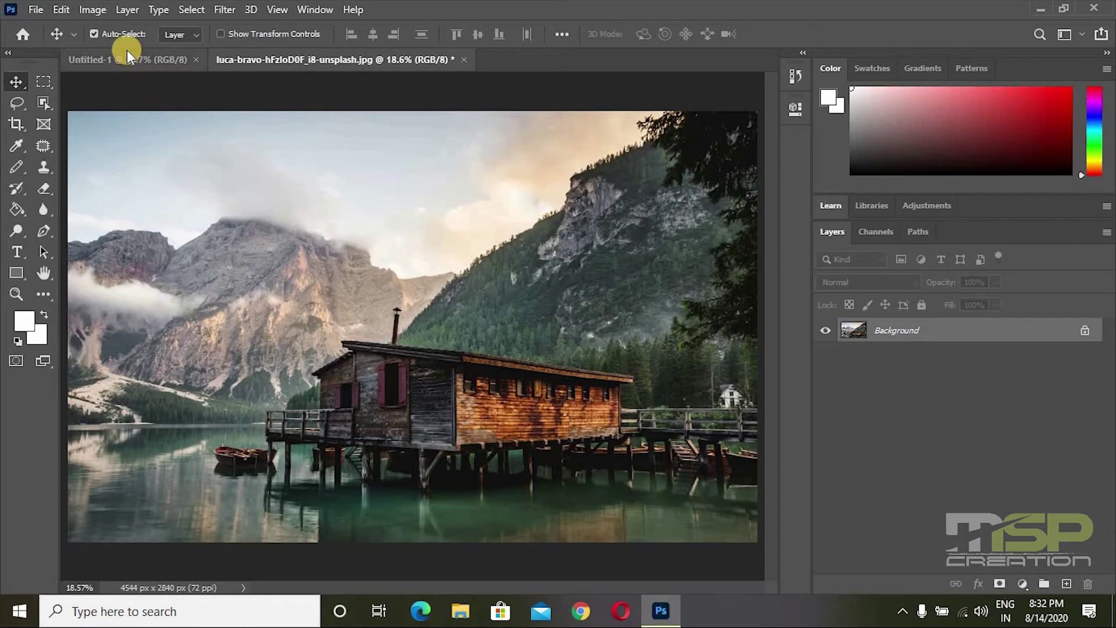
click(11, 128)
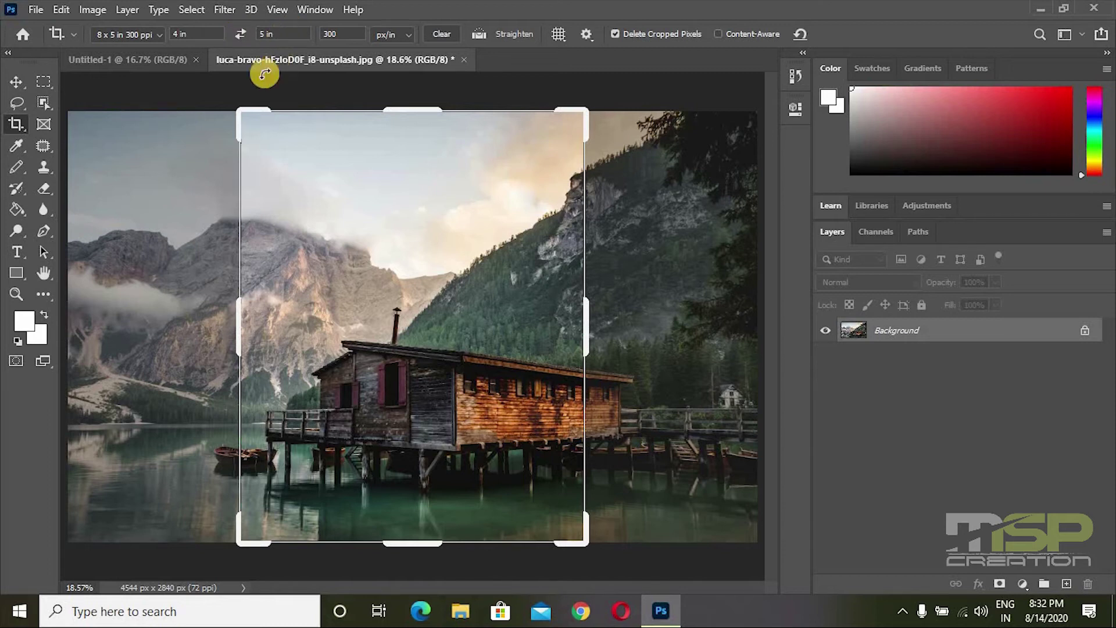
key(Escape)
key(v)
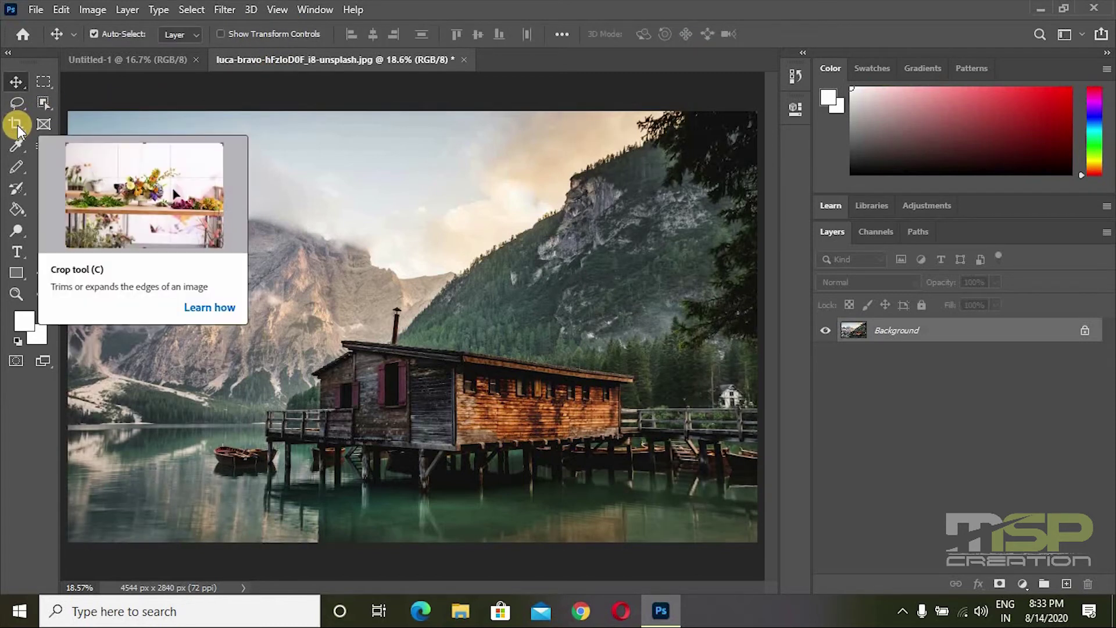
Draw a perspective crop over the lake scene, skewing its corners along the mountains
click(17, 125)
right_click(17, 122)
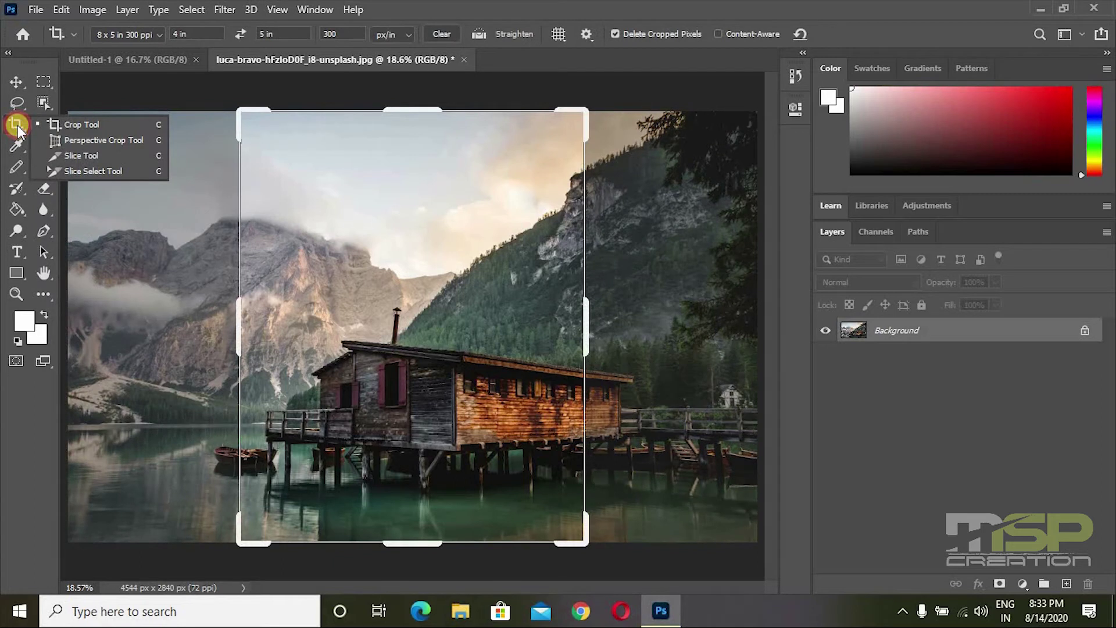
click(74, 140)
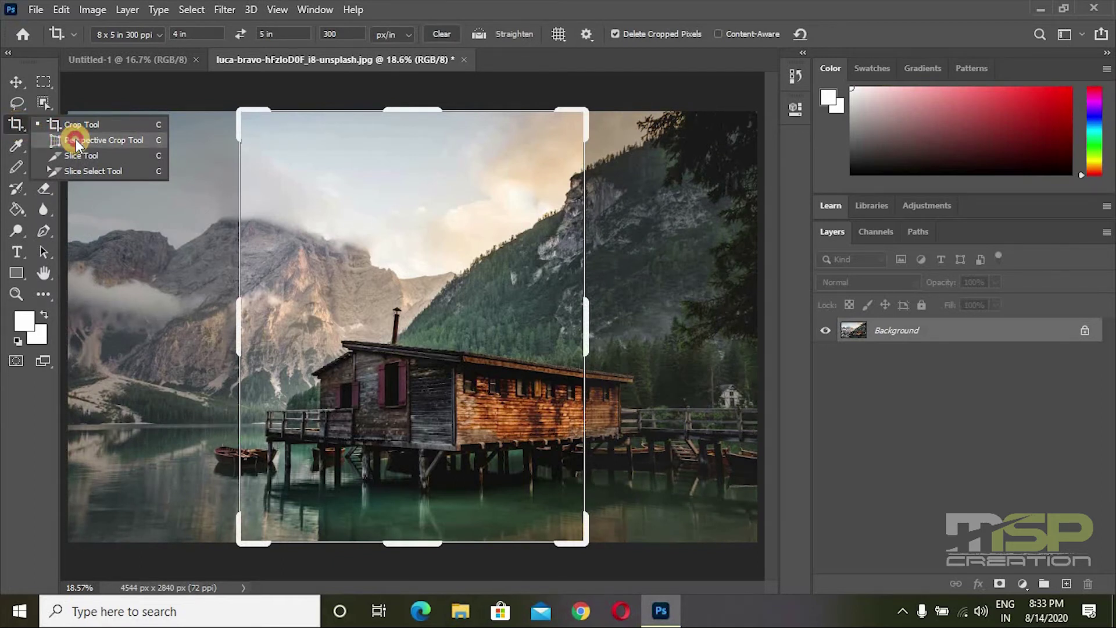
click(79, 141)
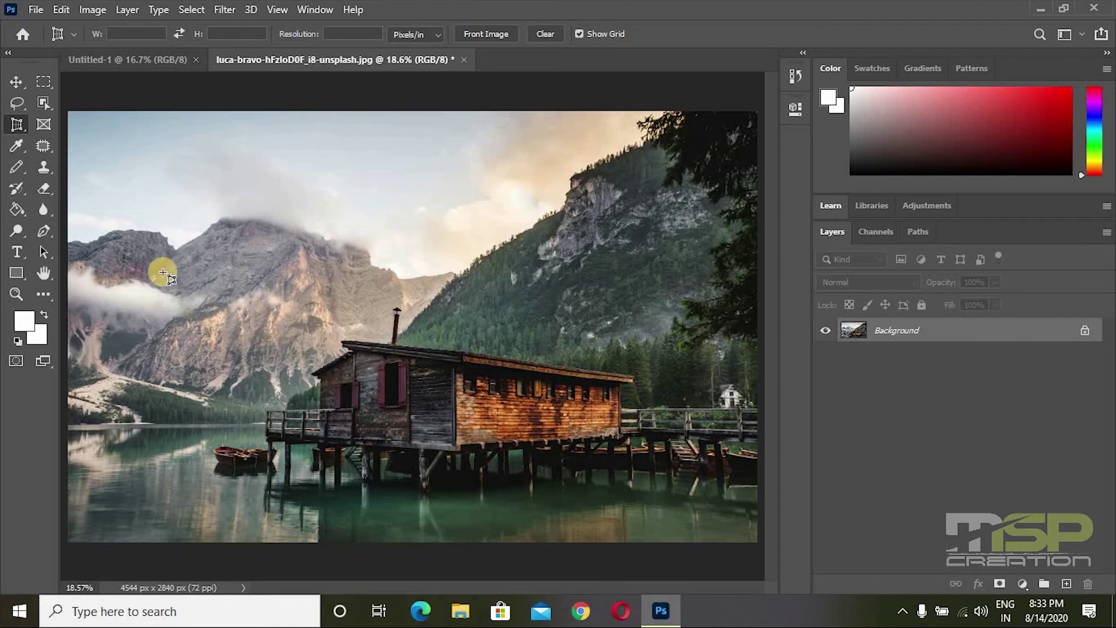
mouse_move(160, 252)
mouse_down()
mouse_move(290, 476)
mouse_move(759, 529)
mouse_up()
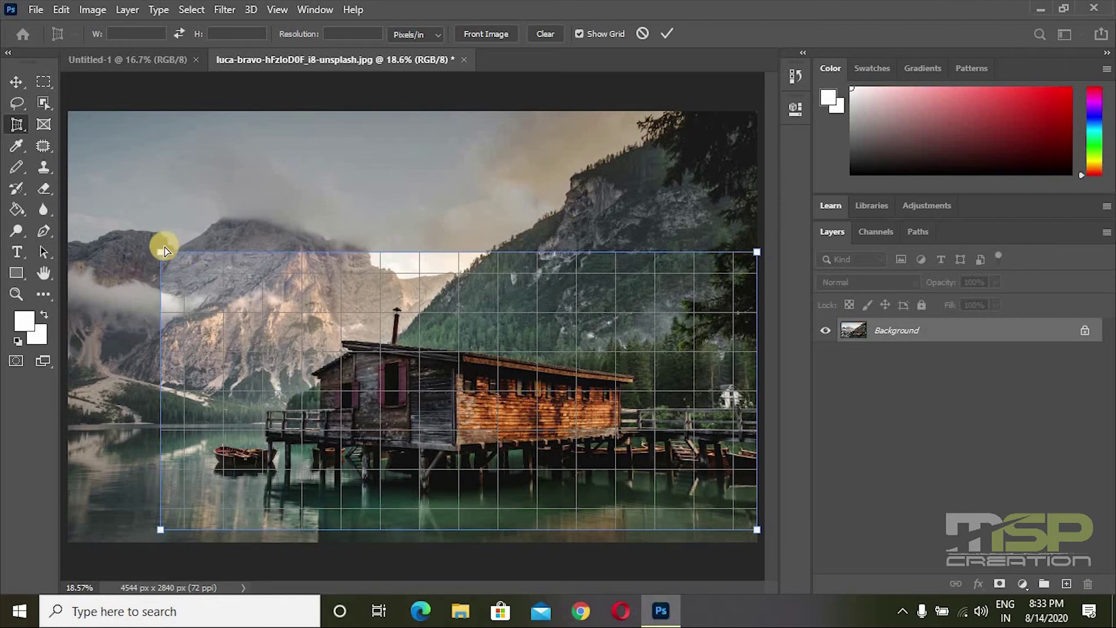
mouse_move(158, 252)
mouse_down()
mouse_move(90, 245)
mouse_move(80, 222)
mouse_up()
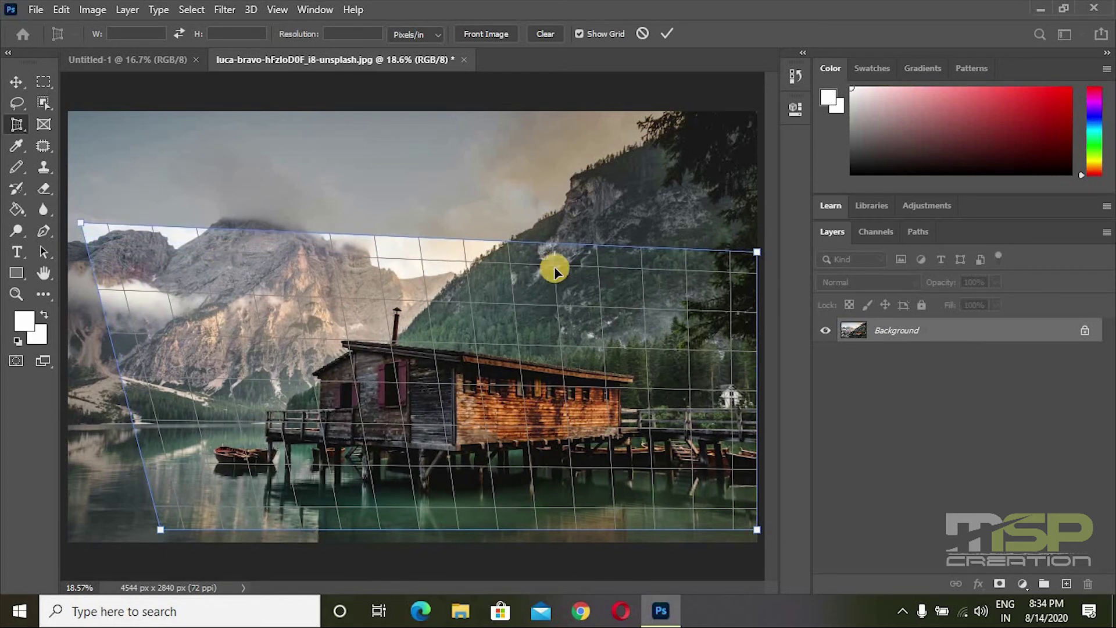
drag(751, 243, 688, 193)
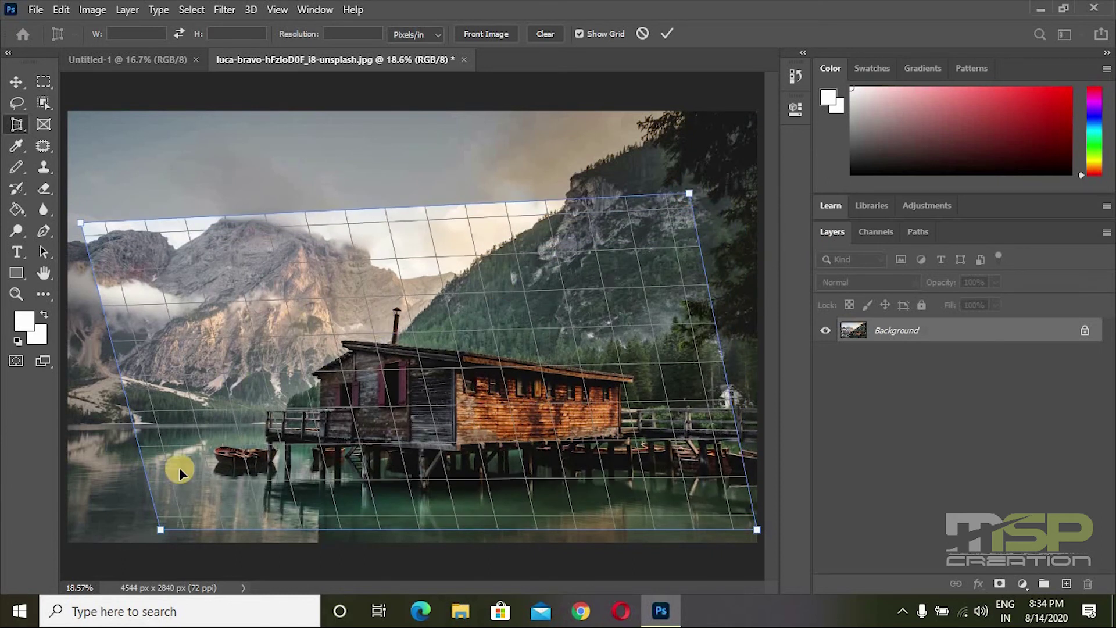
drag(162, 530, 221, 527)
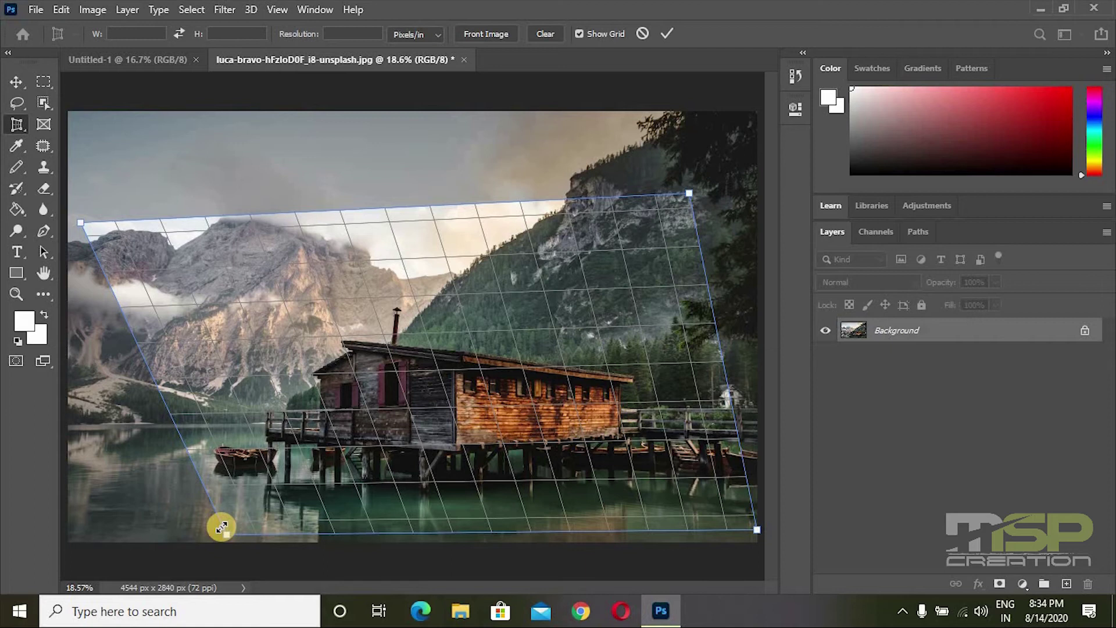
Apply the 4296×3654 perspective crop, zoom out to view it, then undo it
key(Return)
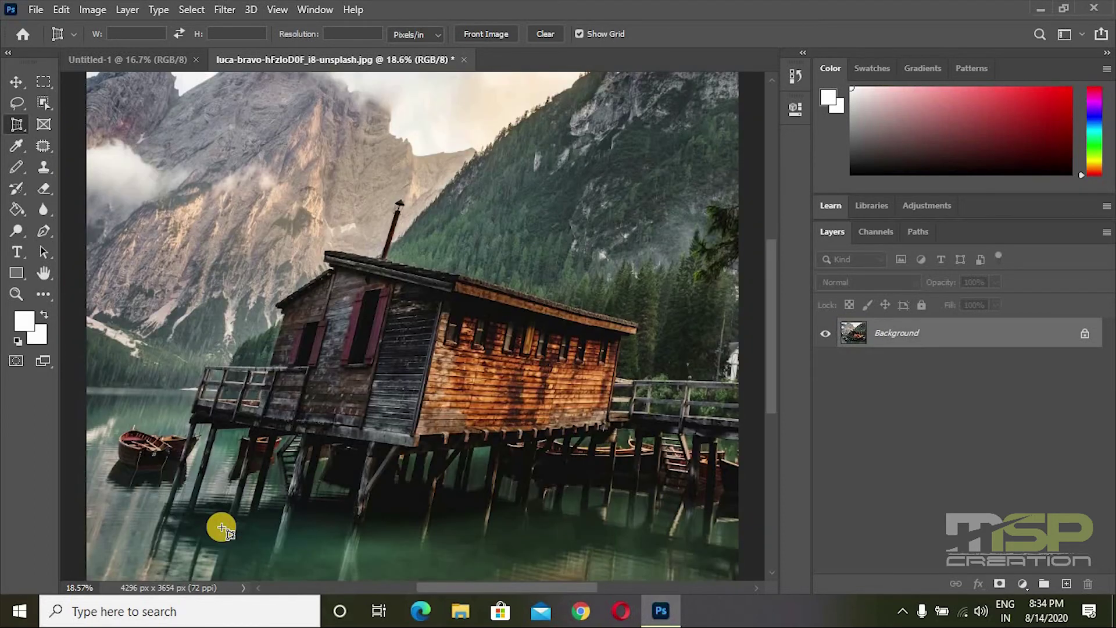
key(ctrl+0)
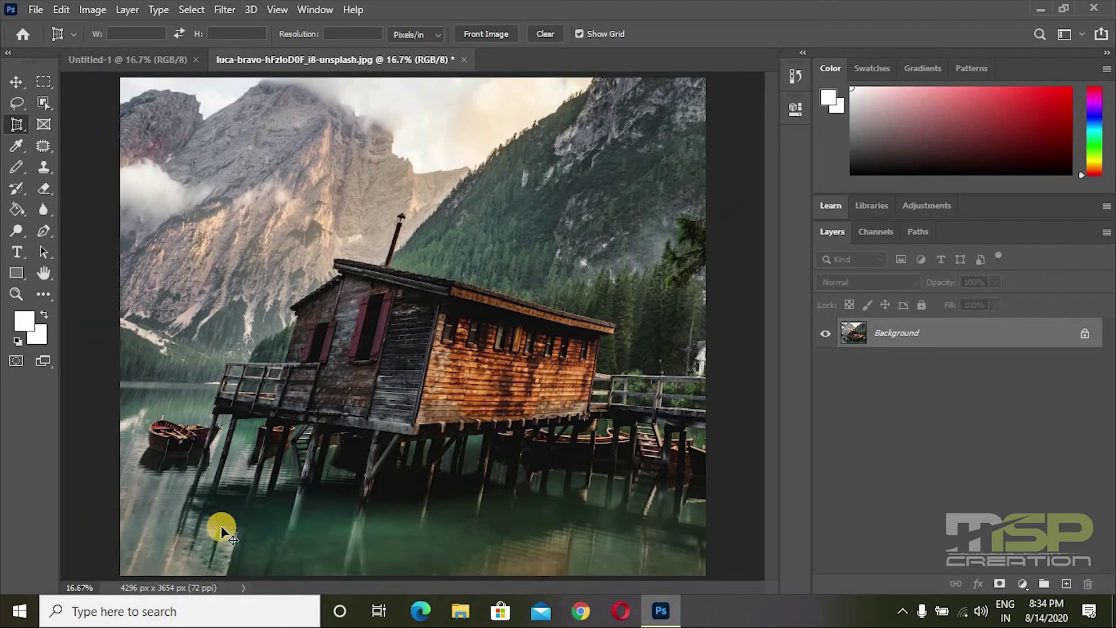
key(ctrl+minus)
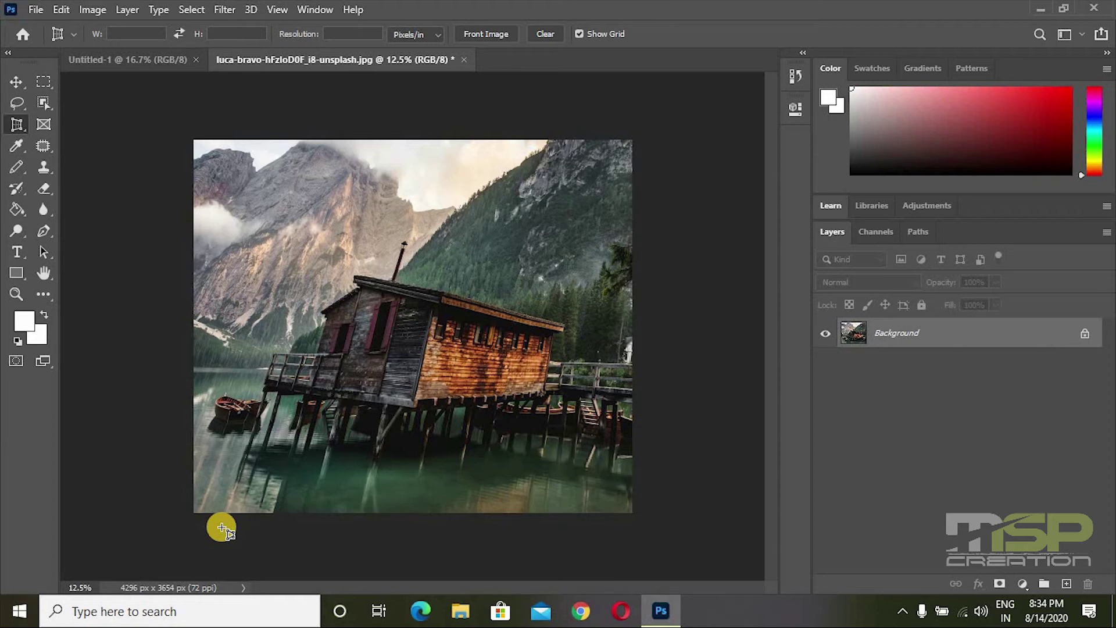
key(ctrl+z)
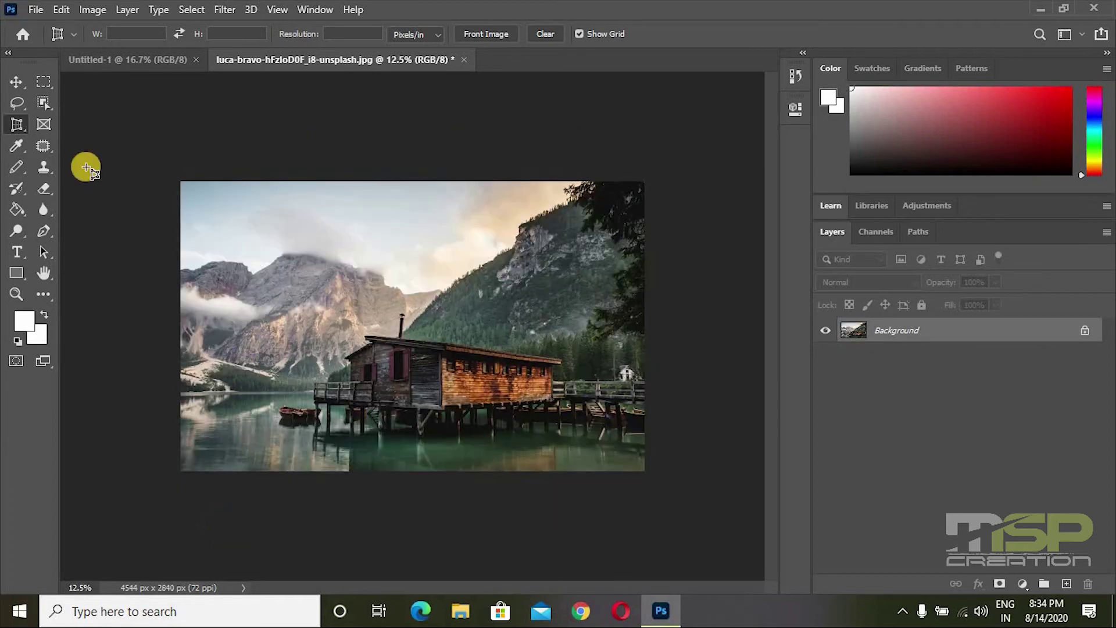
Draw a user slice across the upper-left sky with the Slice Tool
click(19, 127)
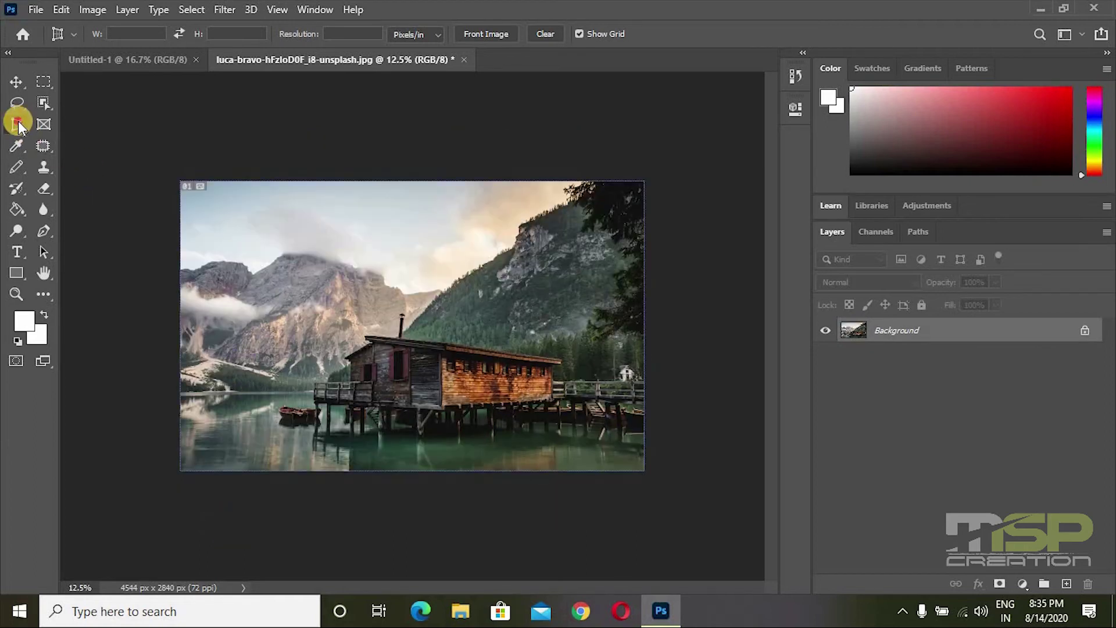
drag(19, 127, 69, 163)
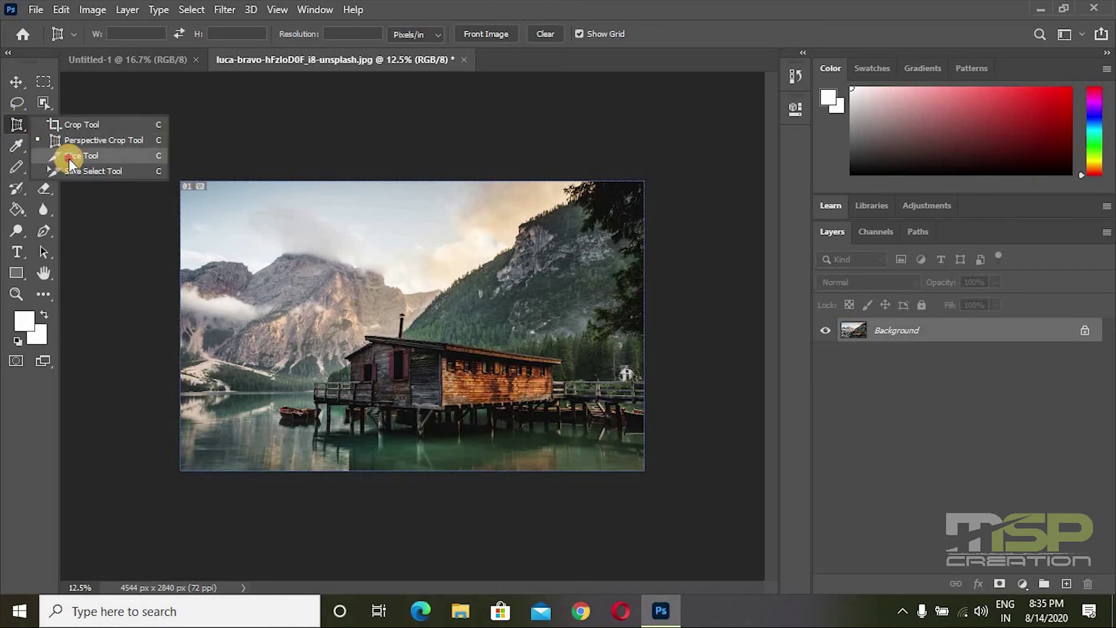
click(73, 156)
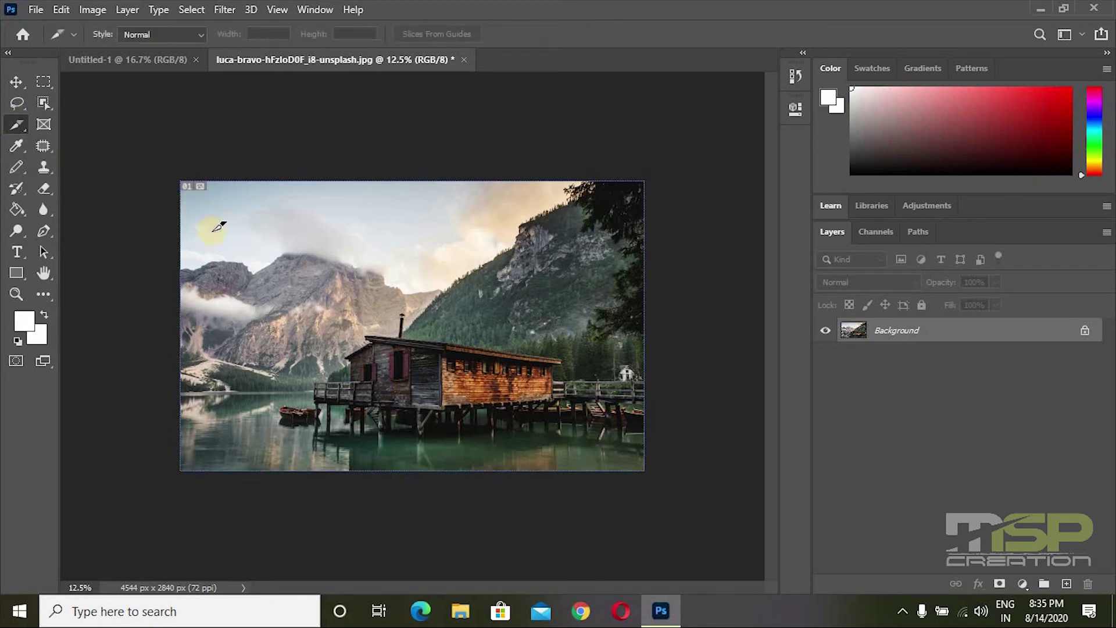
drag(206, 222, 301, 246)
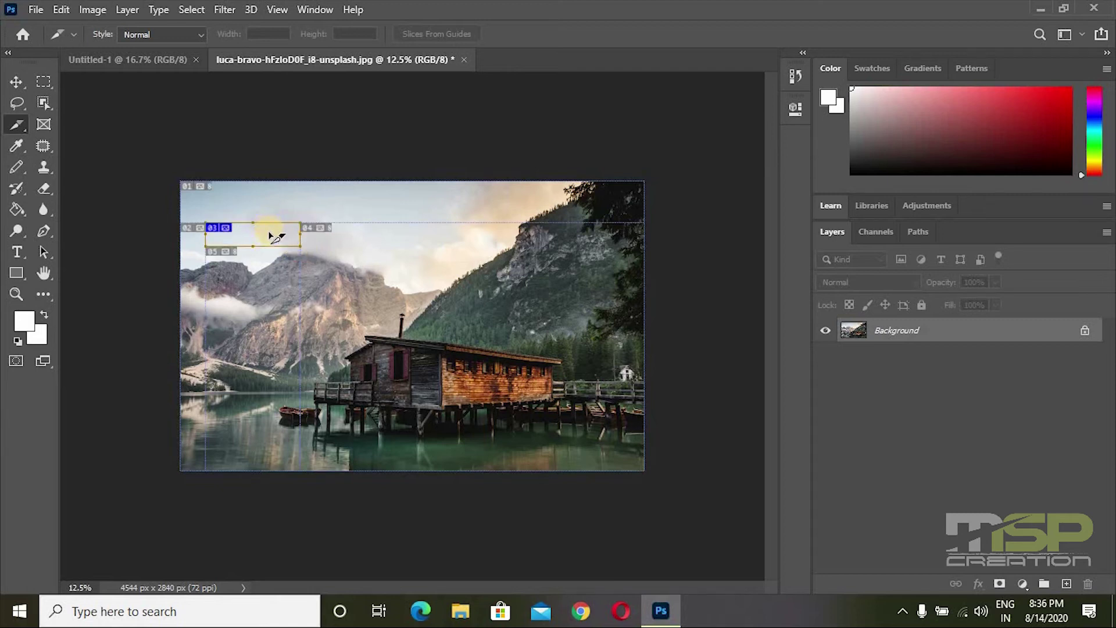
Move slice 03 within the sky, then return to the Move tool to hide slices
right_click(12, 127)
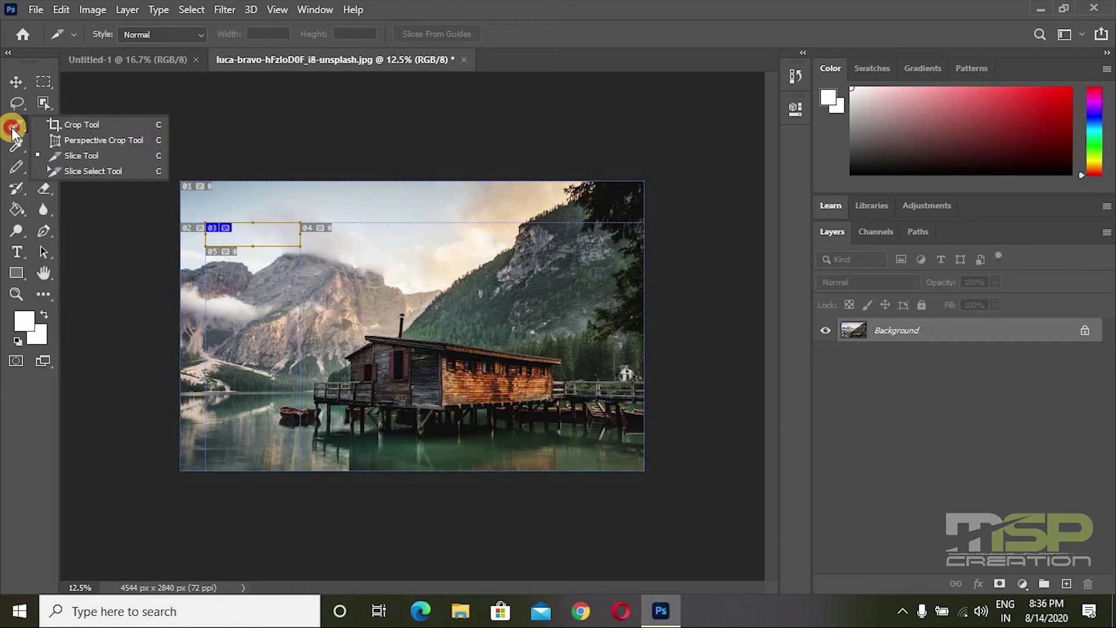
click(88, 170)
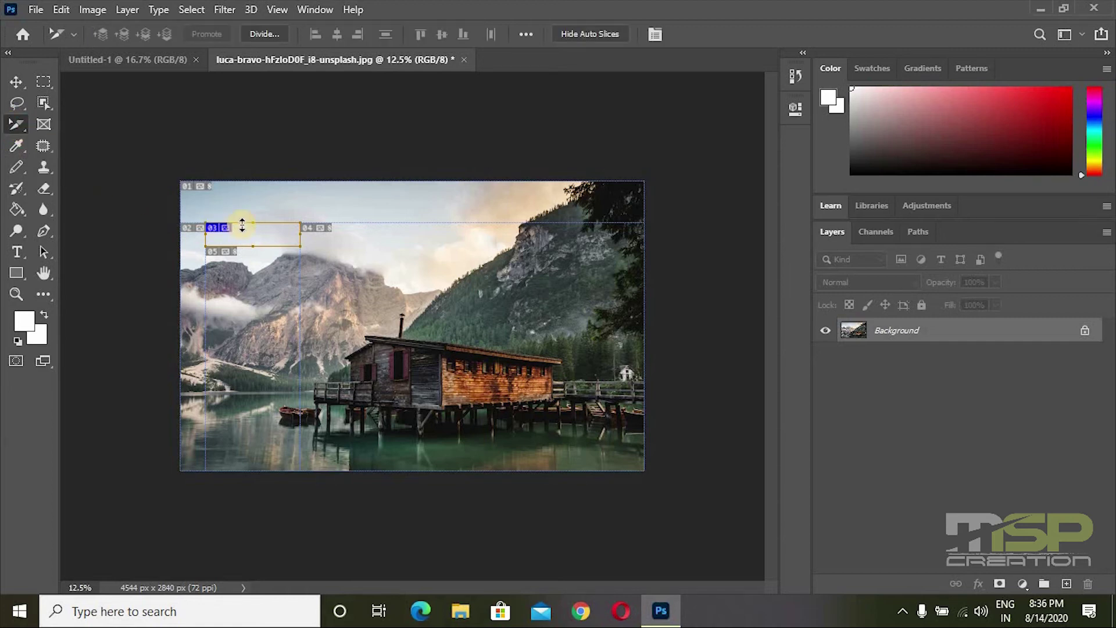
mouse_move(254, 235)
mouse_down()
mouse_move(319, 239)
mouse_move(297, 203)
mouse_up()
key(v)
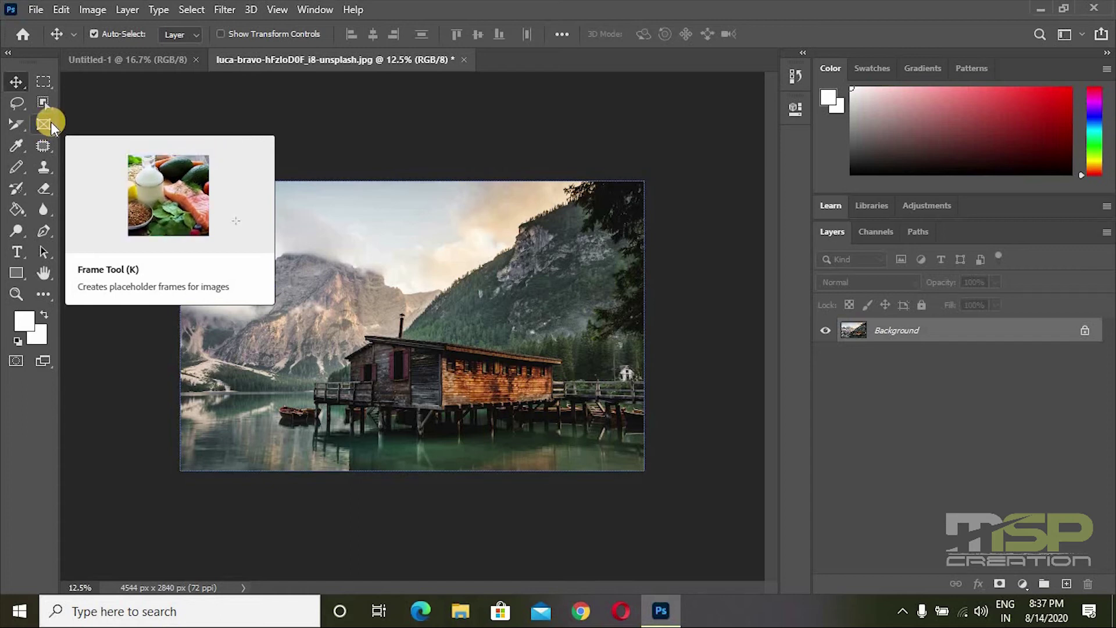
Draw a rectangular frame placeholder over the mountains above the cabin
click(50, 121)
drag(290, 251, 425, 349)
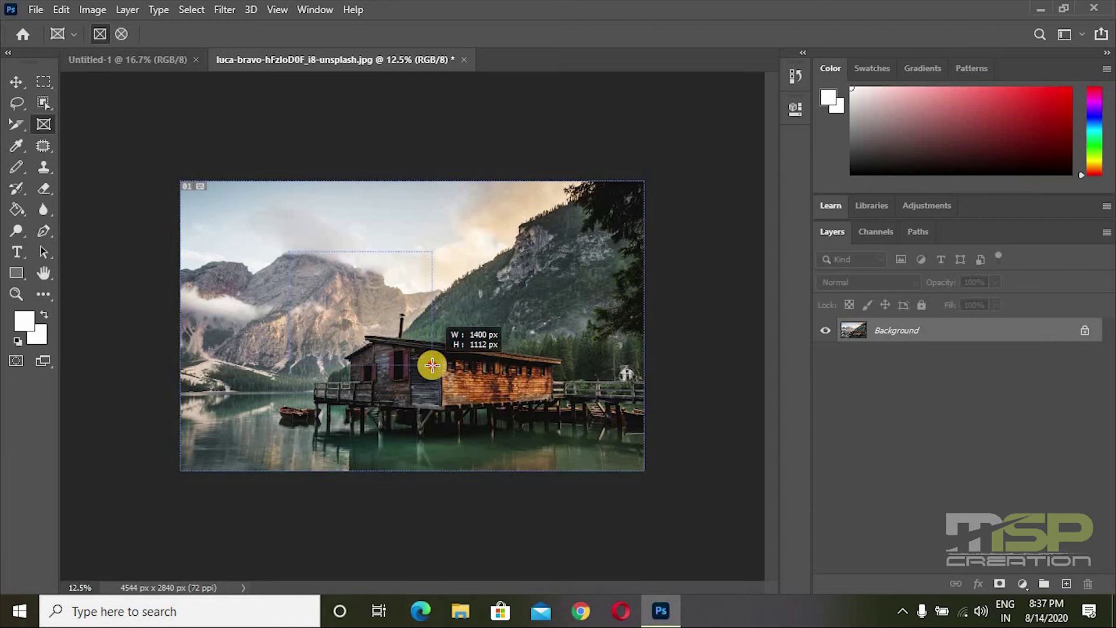
drag(426, 349, 434, 364)
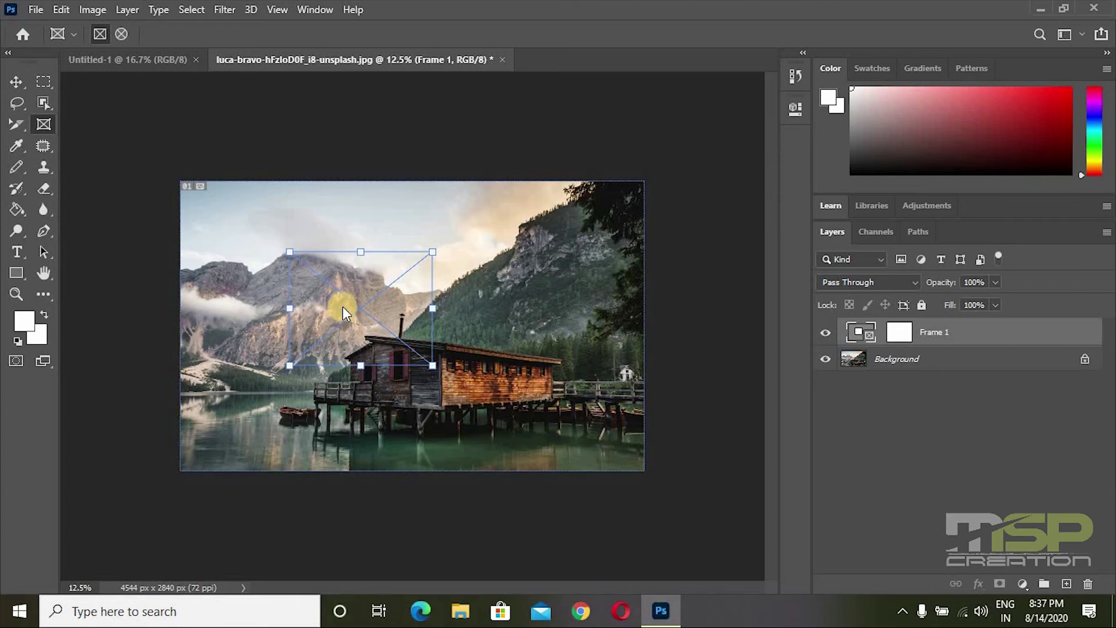
Open the orange-hijab portrait and paste it into the frame on the cabin photo
key(ctrl+o)
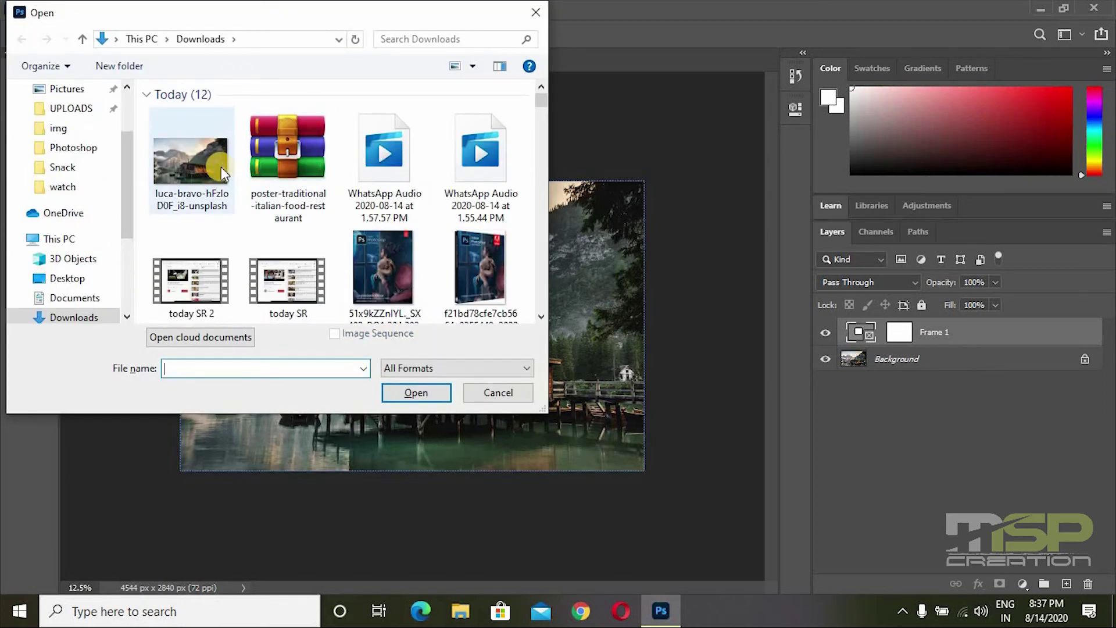
scroll(279, 191, down, 3)
scroll(342, 219, down, 3)
scroll(342, 218, down, 3)
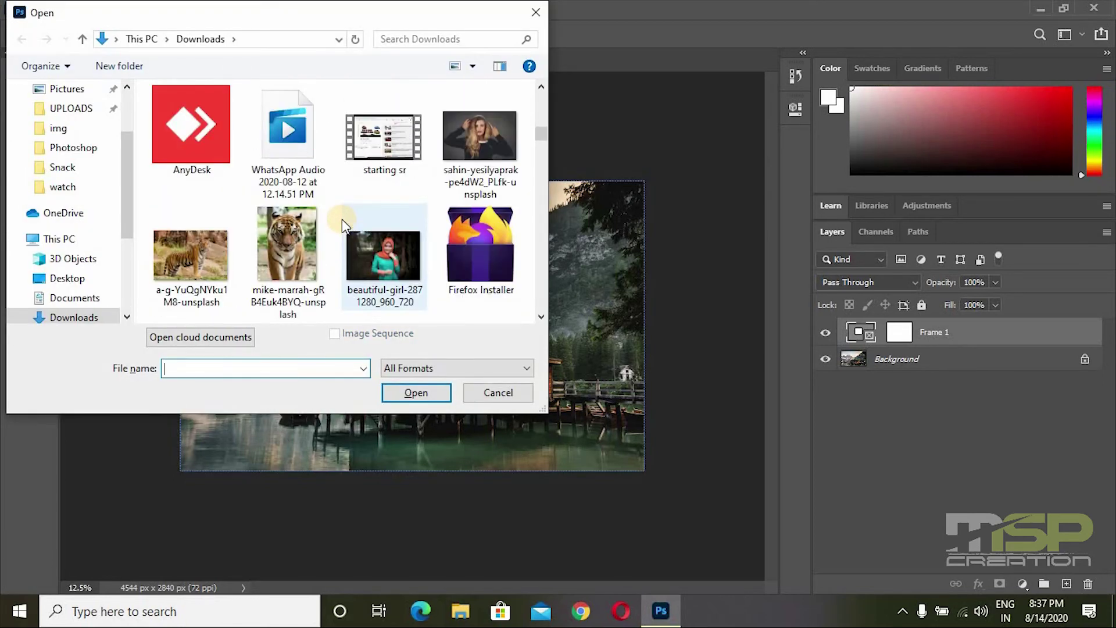
double_click(386, 249)
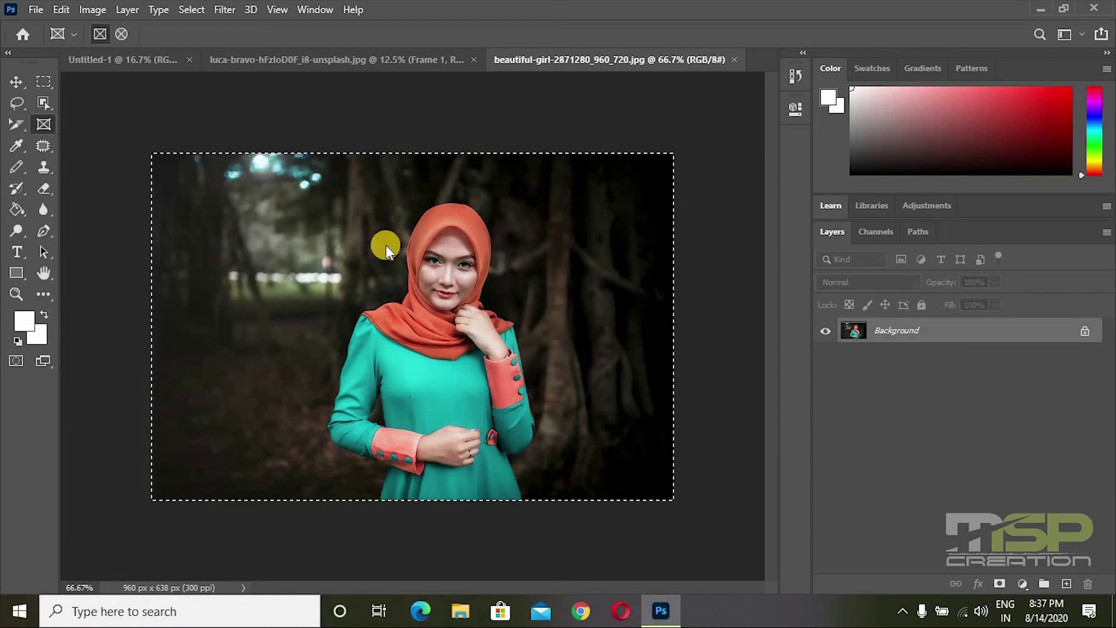
key(ctrl+Tab)
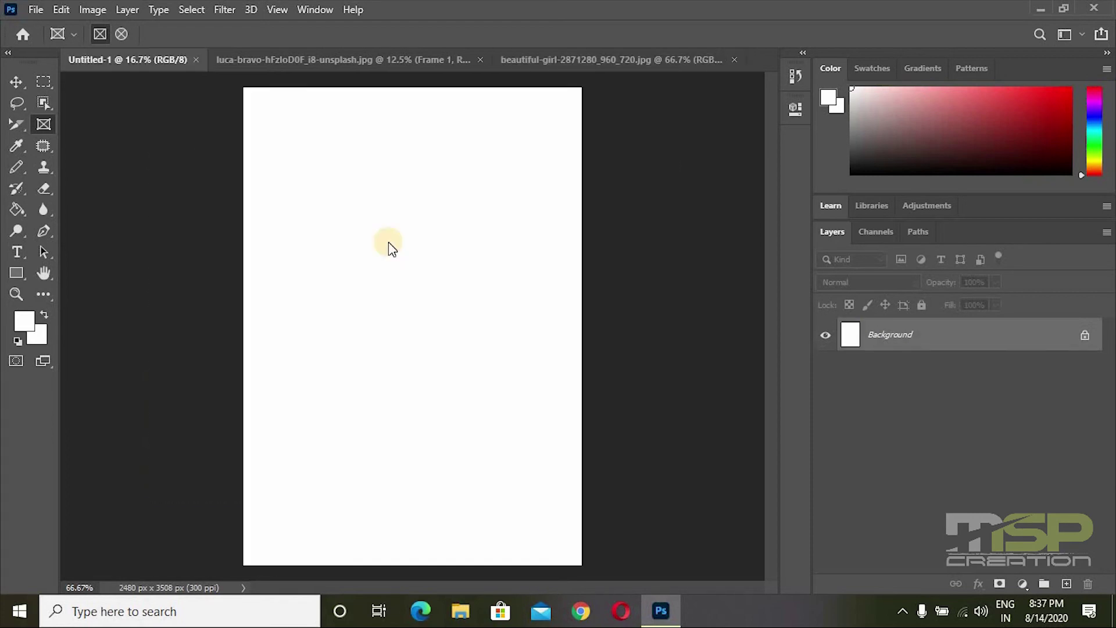
key(ctrl+Tab)
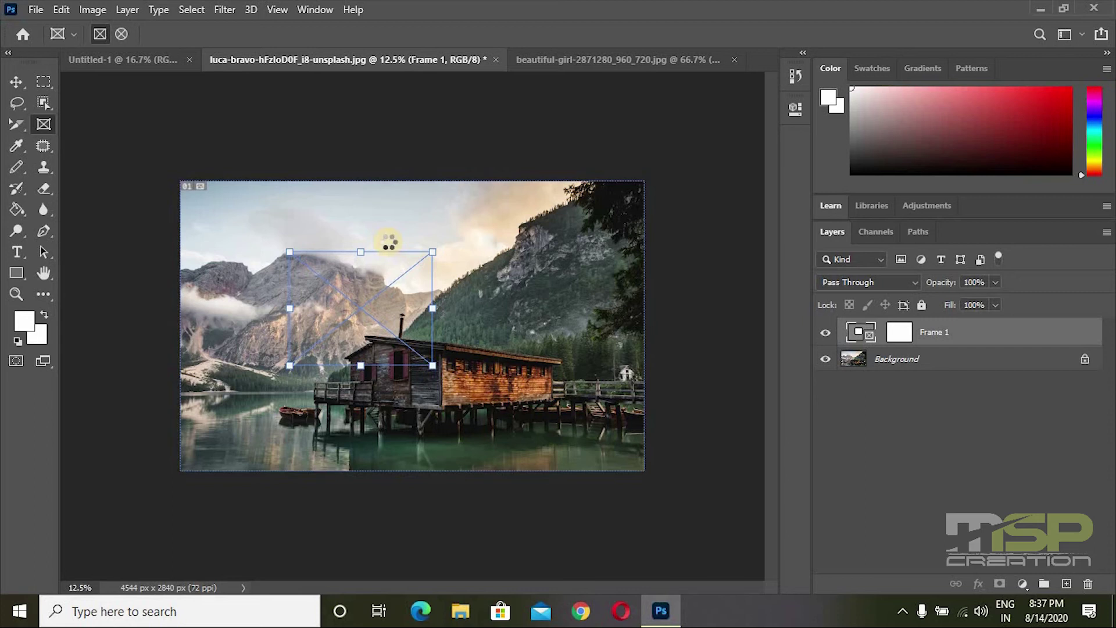
key(ctrl+v)
Zoom in, inspect the frame's portrait contents, and select the framed portrait
key(ctrl+plus)
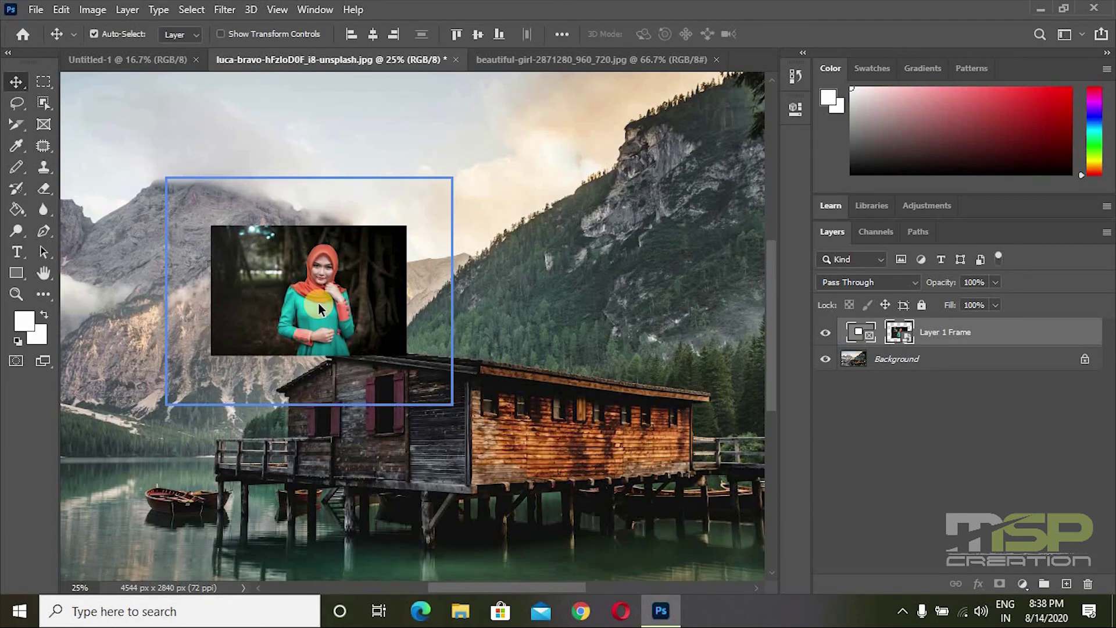
double_click(907, 342)
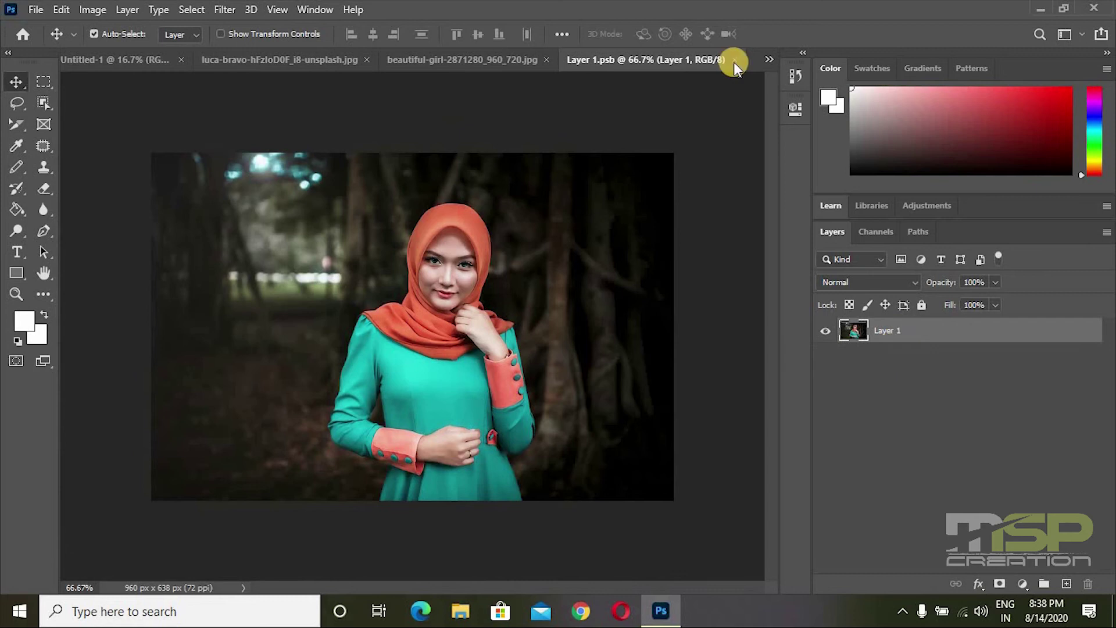
click(734, 61)
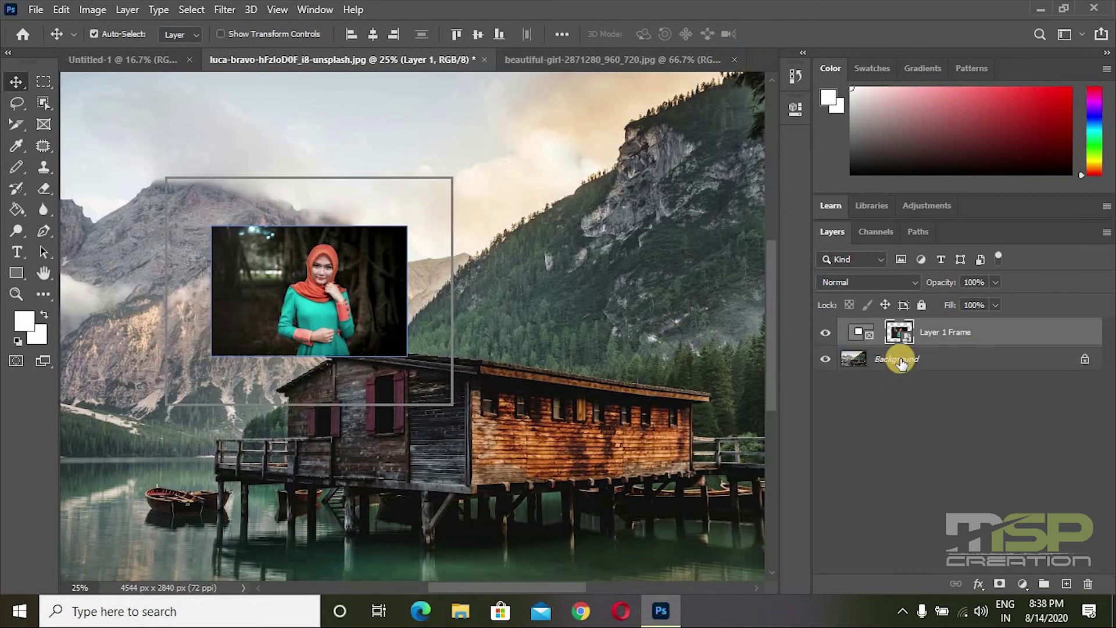
click(902, 332)
Enlarge the framed portrait to about 190% with Free Transform
key(ctrl+t)
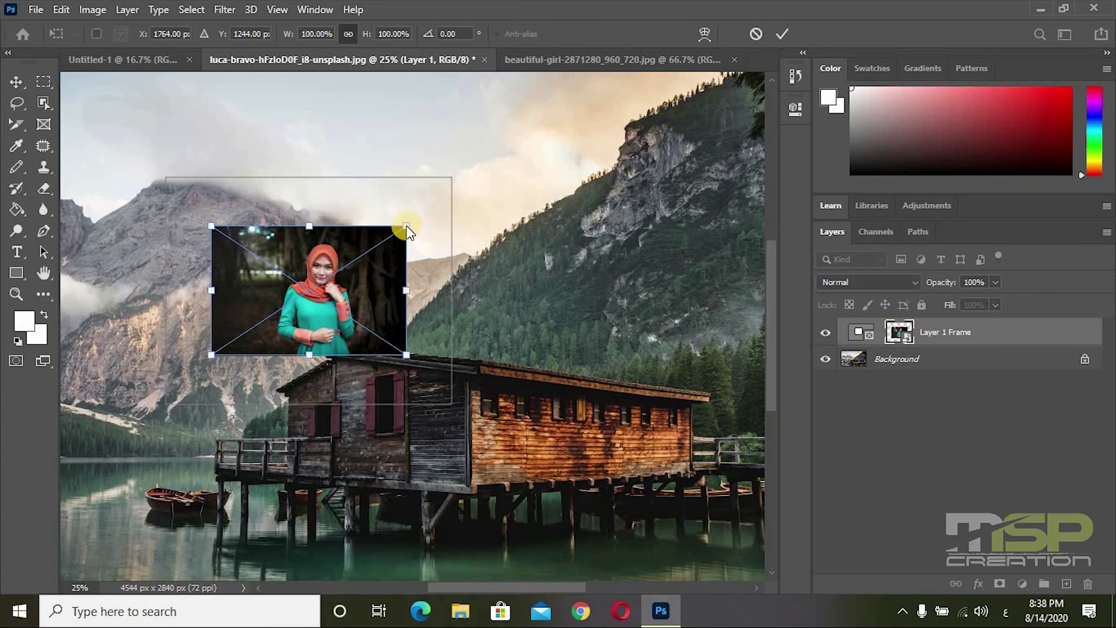
drag(406, 226, 547, 135)
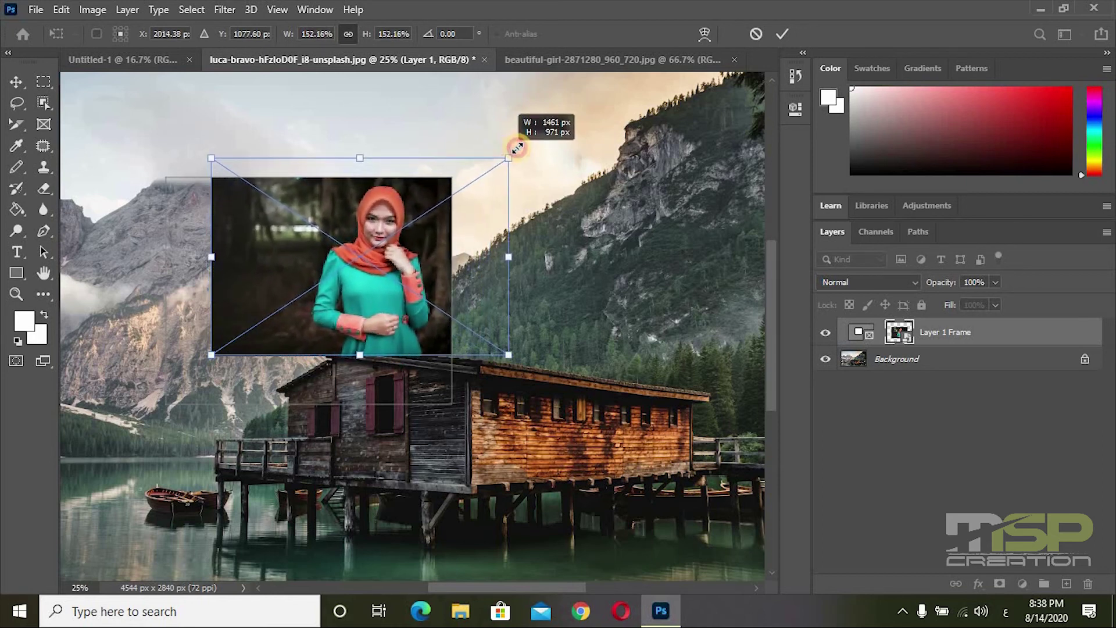
drag(546, 136, 584, 110)
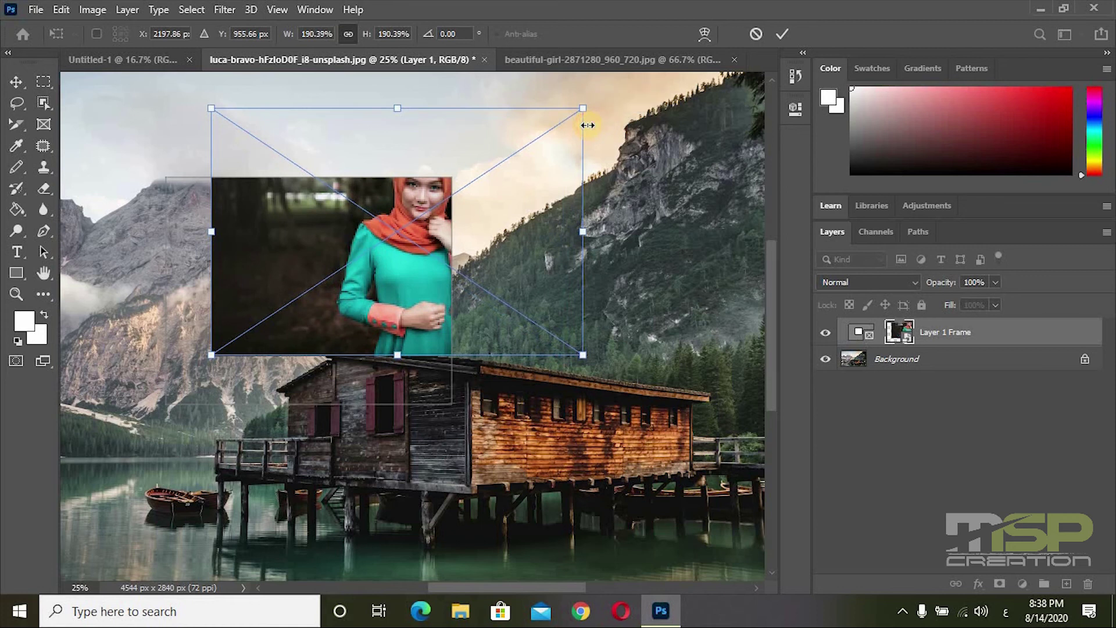
Nudge the portrait left and down to centre the woman, then commit the transform
key(shift+Left)
key(shift+Left)
key(shift+Left)
key(shift+Left)
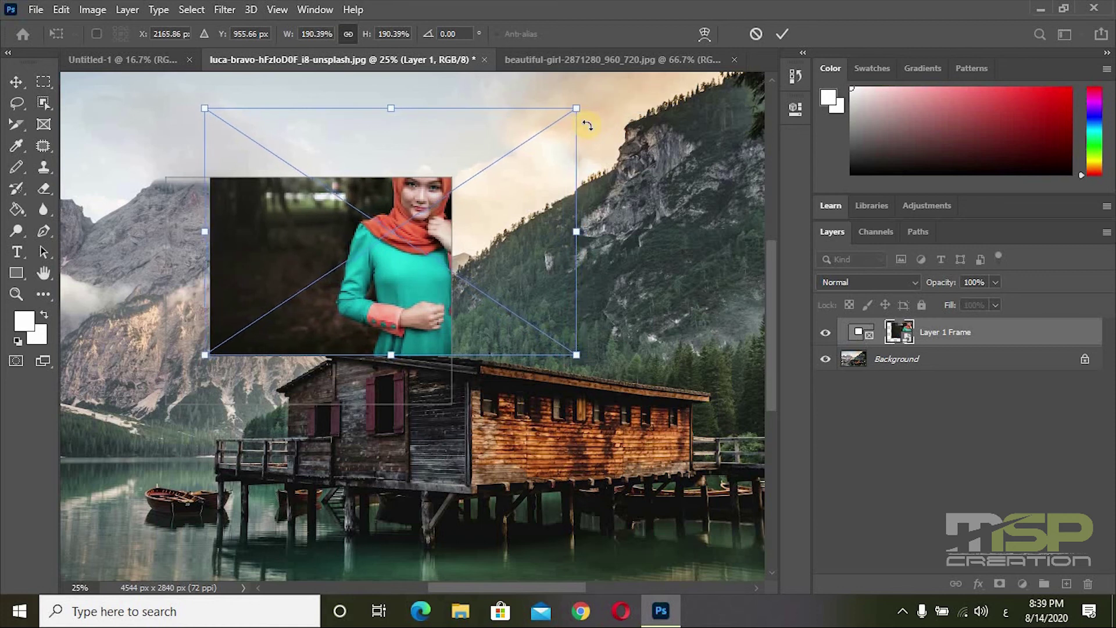
key(shift+Left)
key(shift+Left)
key(shift+Left)
key(shift+Left)
key(shift+Left)
key(shift+Left)
key(shift+Left)
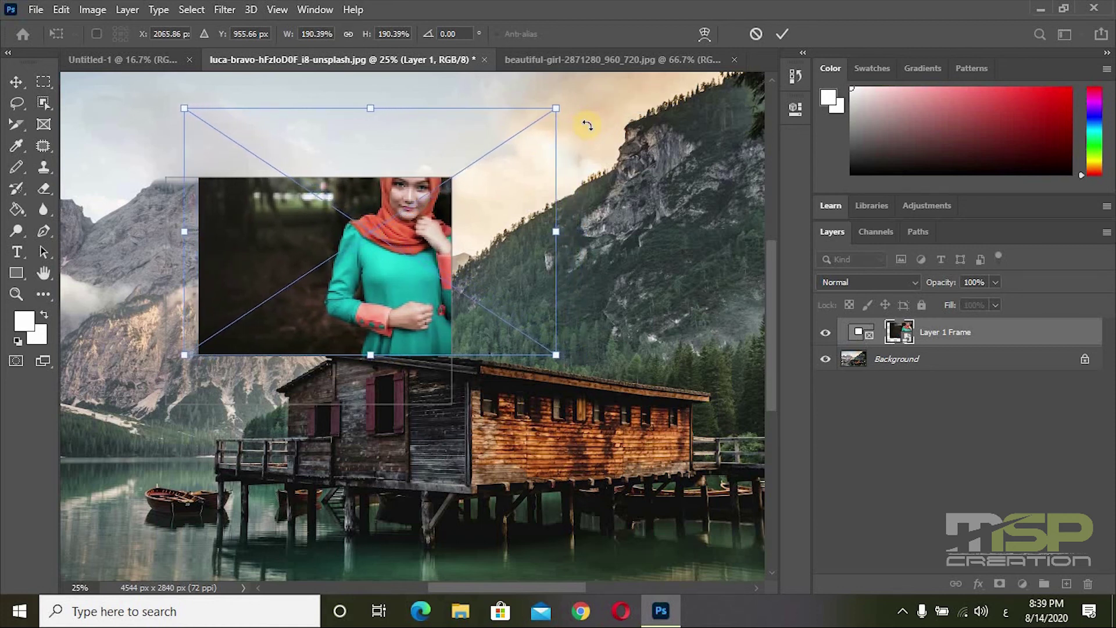
key(shift+Left)
key(shift+Left)
key(shift+Left)
key(shift+Left)
key(shift+Left)
key(shift+Left)
key(shift+Left)
key(shift+Left)
key(shift+Left)
key(shift+Left)
key(shift+Left)
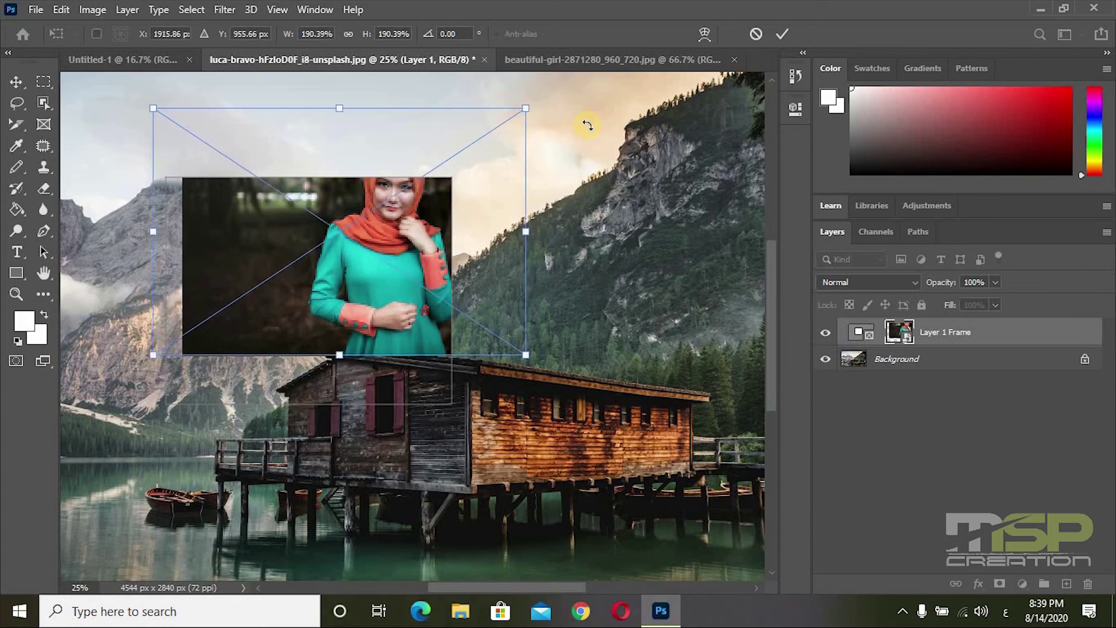
key(shift+Left)
key(shift+Left)
key(shift+Down)
key(shift+Down)
key(shift+Down)
key(shift+Down)
key(shift+Down)
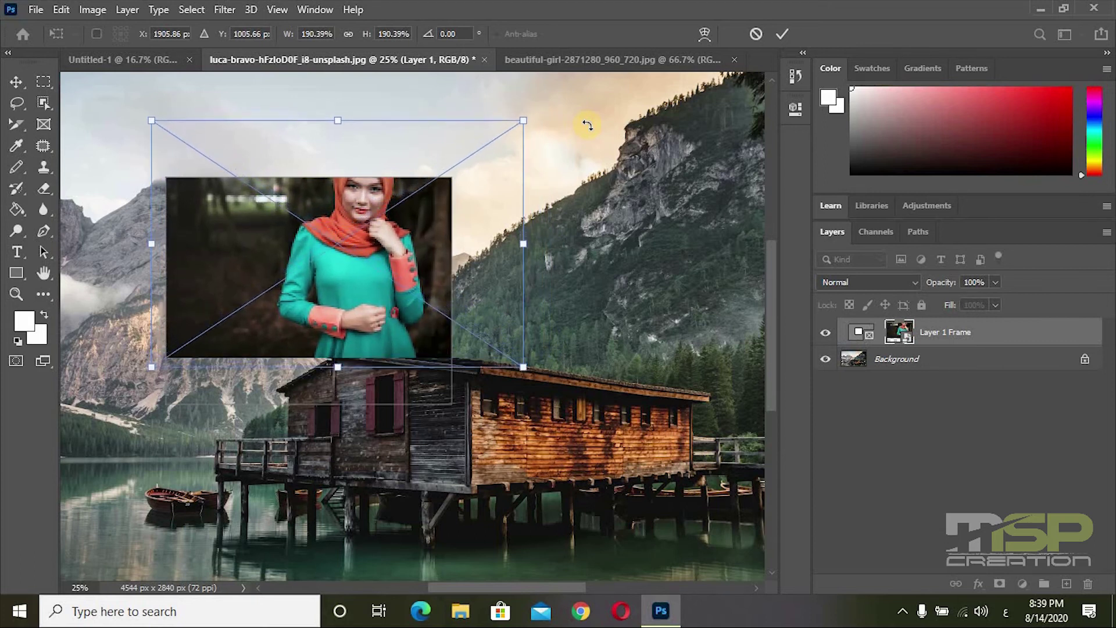
key(shift+Down)
key(shift+Down)
key(shift+Down)
key(shift+Down)
key(shift+Down)
key(shift+Down)
key(shift+Down)
key(shift+Down)
key(shift+Down)
key(shift+Down)
key(shift+Down)
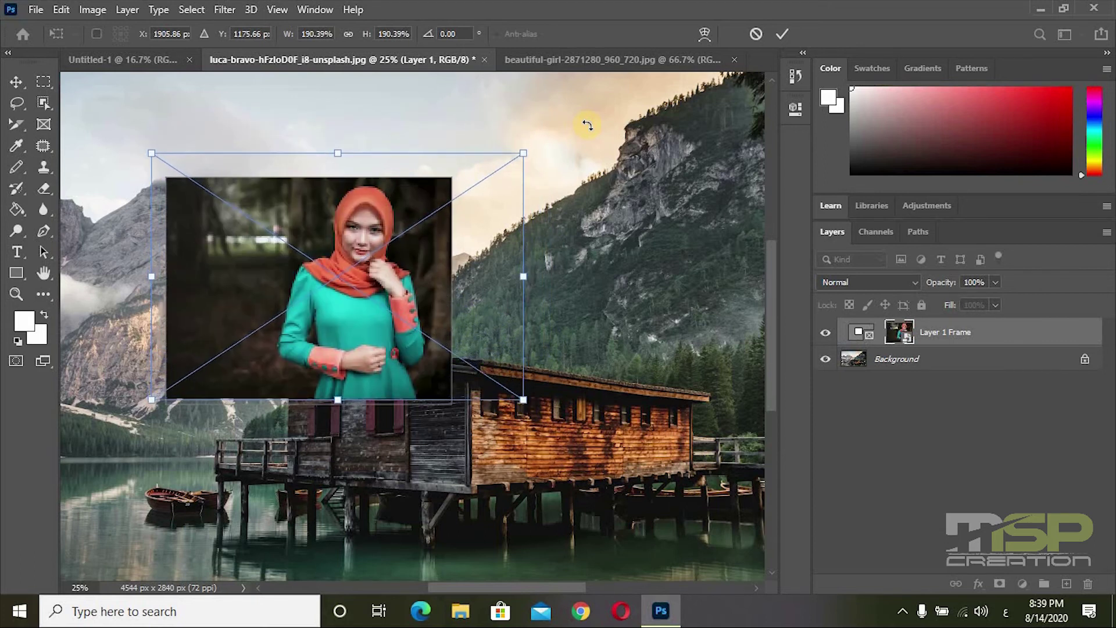
key(shift+Down)
key(shift+Down)
key(shift+Down)
key(shift+Down)
key(shift+Down)
key(shift+Down)
key(shift+Down)
key(shift+Down)
key(shift+Down)
key(shift+Left)
key(shift+Left)
key(shift+Left)
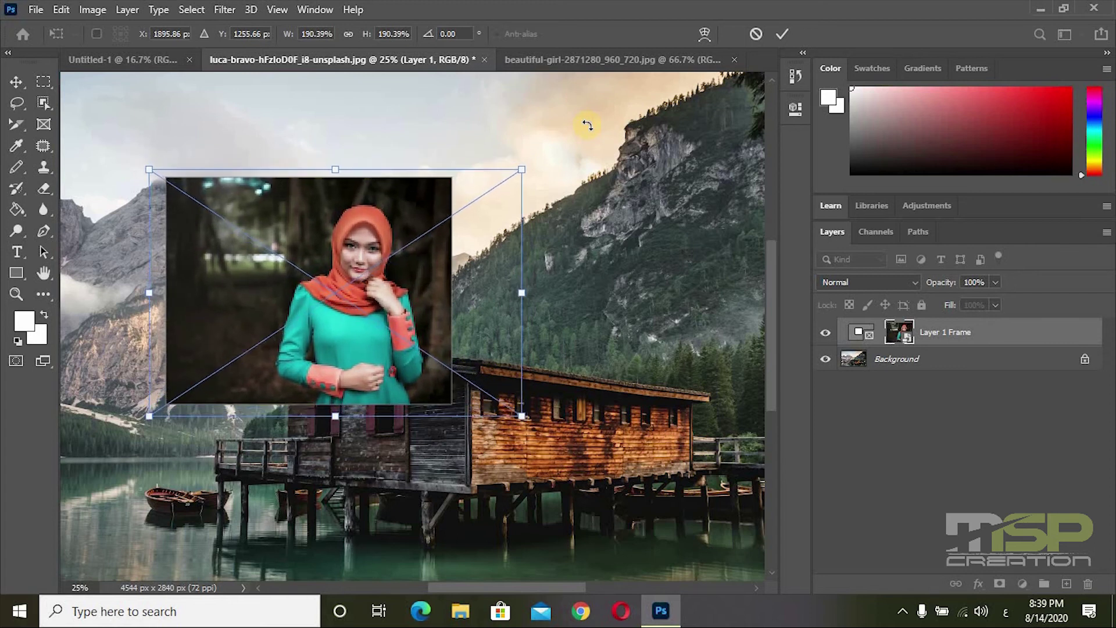
key(shift+Left)
key(shift+Left)
key(shift+Left)
key(shift+Left)
key(shift+Left)
key(shift+Left)
key(shift+Left)
key(shift+Left)
key(shift+Left)
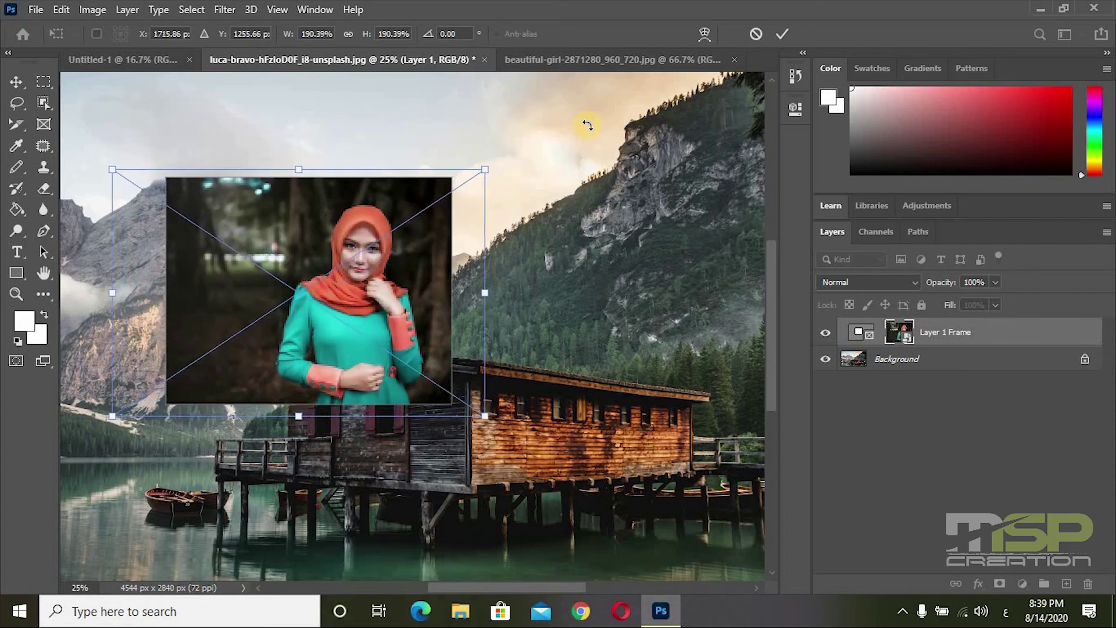
key(shift+Left)
key(shift+Left)
key(shift+Left)
key(shift+Left)
key(shift+Left)
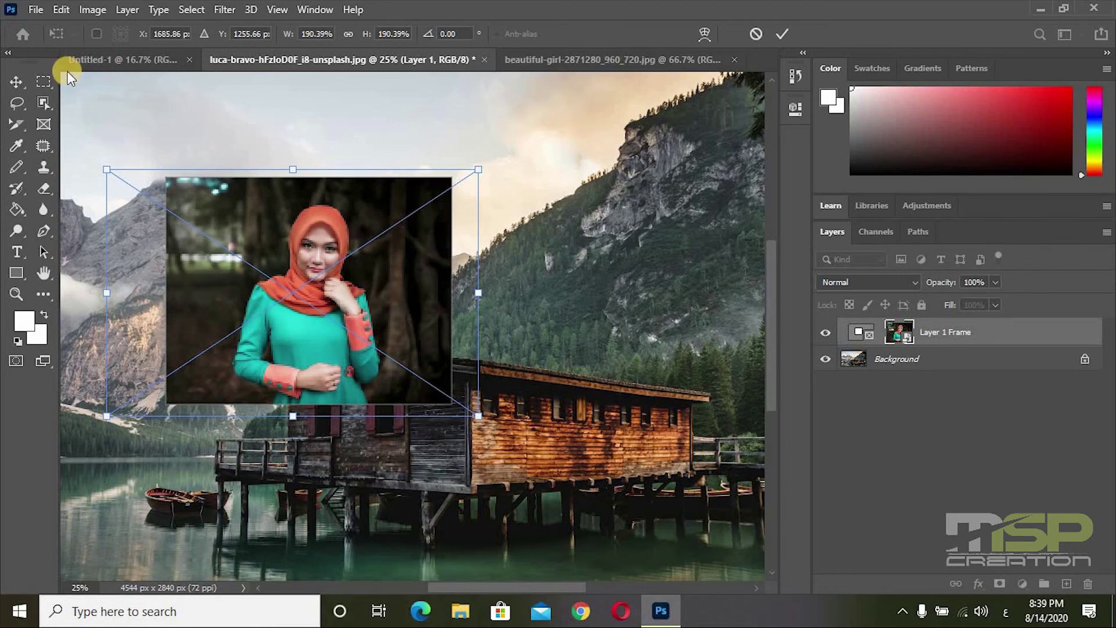
click(16, 81)
click(129, 83)
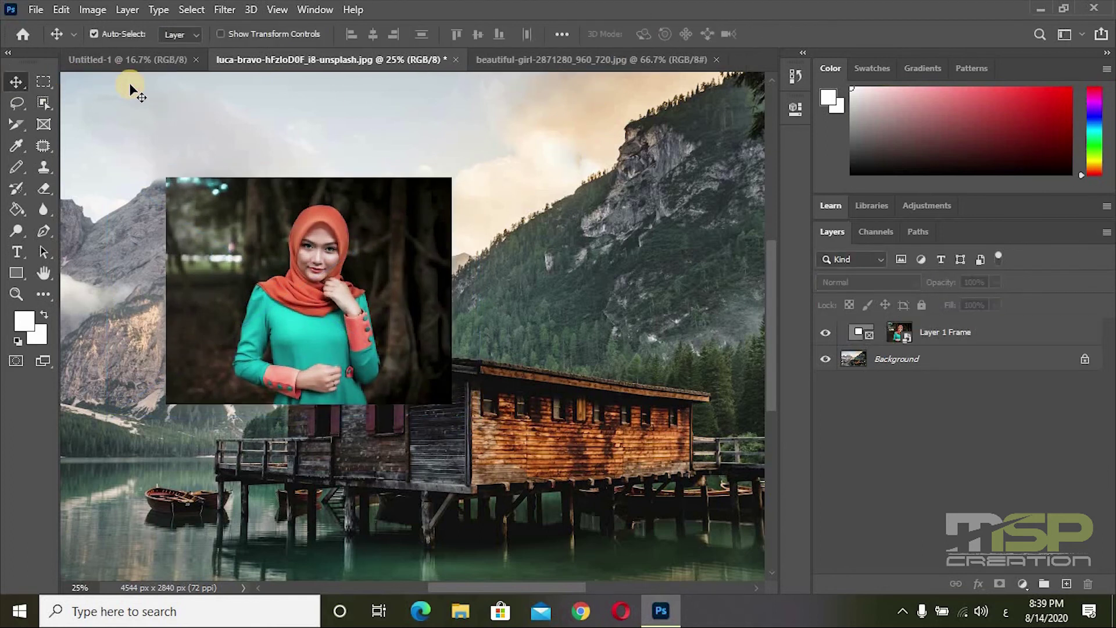
With the whole image fitted on screen, drag the first framed portrait from above the cabin to the top-left corner
key(ctrl+0)
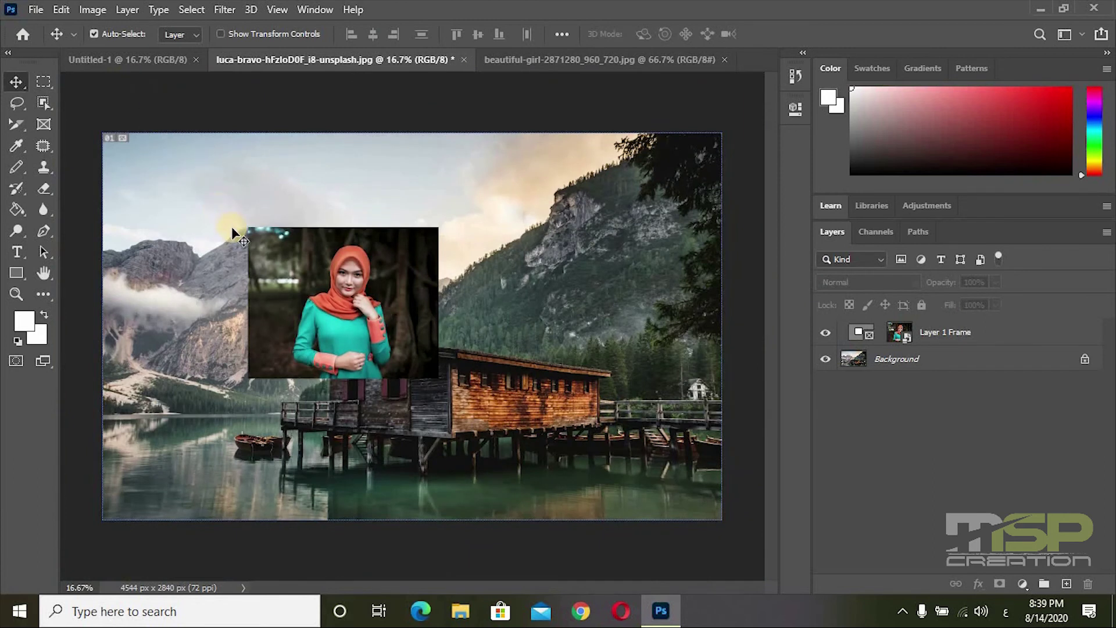
click(283, 254)
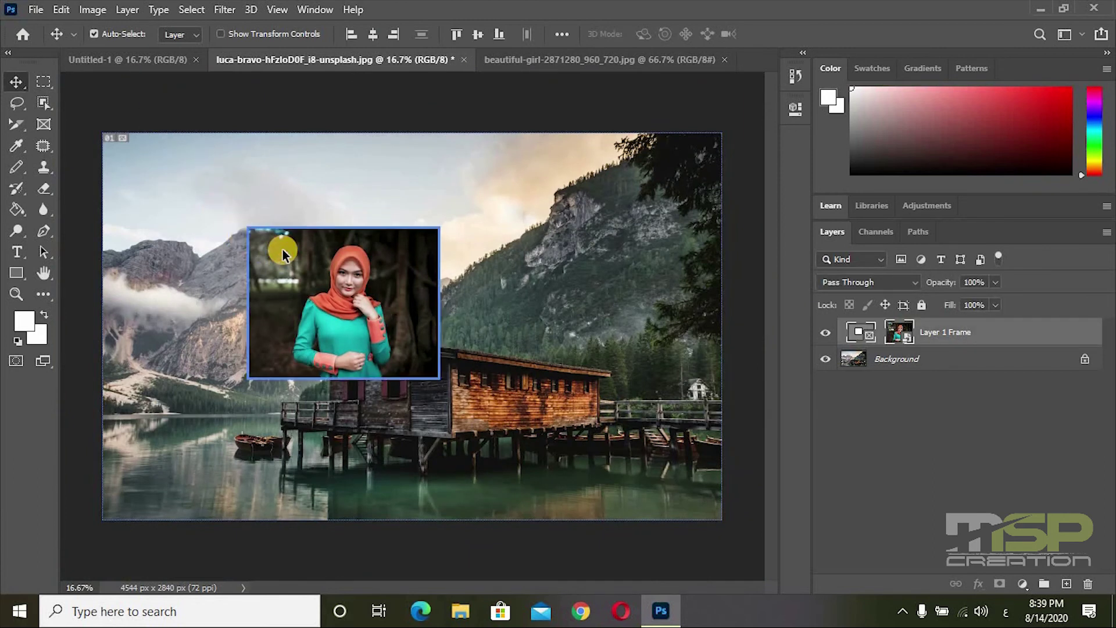
mouse_move(229, 217)
mouse_down()
mouse_move(154, 401)
mouse_move(150, 196)
mouse_up()
click(370, 108)
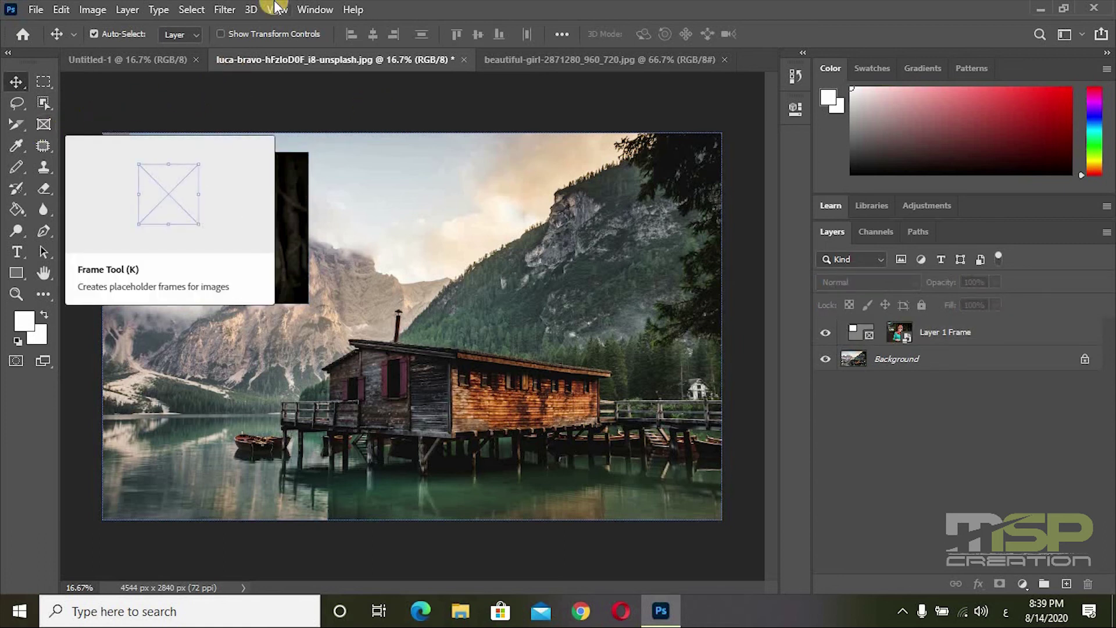
Draw a second placeholder frame to the right of the first one
click(43, 124)
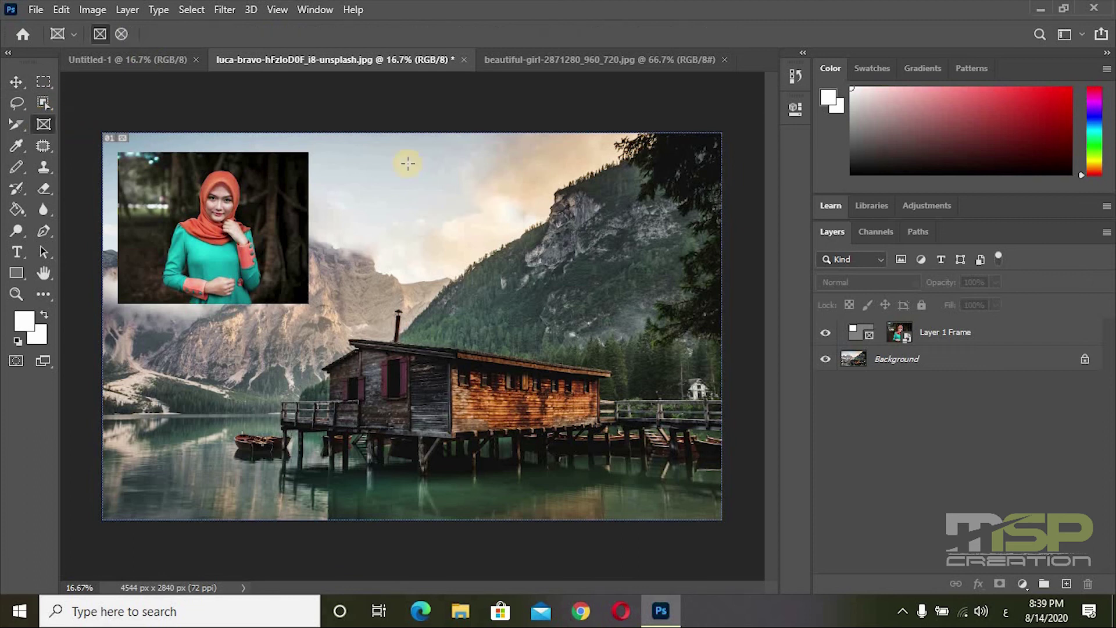
mouse_move(330, 152)
mouse_down()
mouse_move(422, 295)
mouse_move(526, 314)
mouse_up()
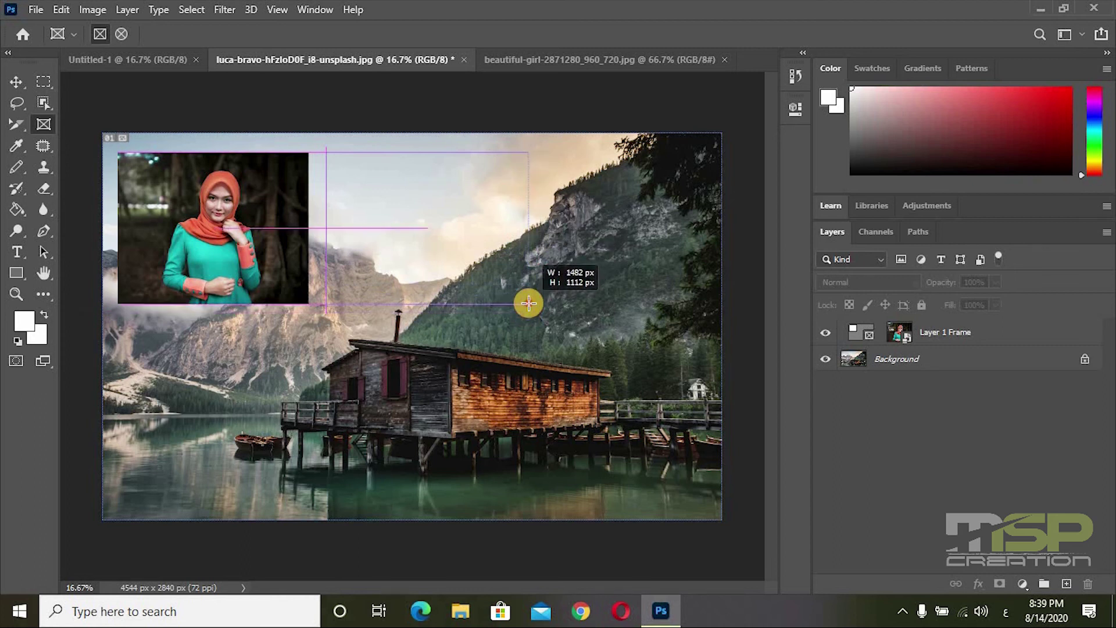
drag(526, 314, 536, 300)
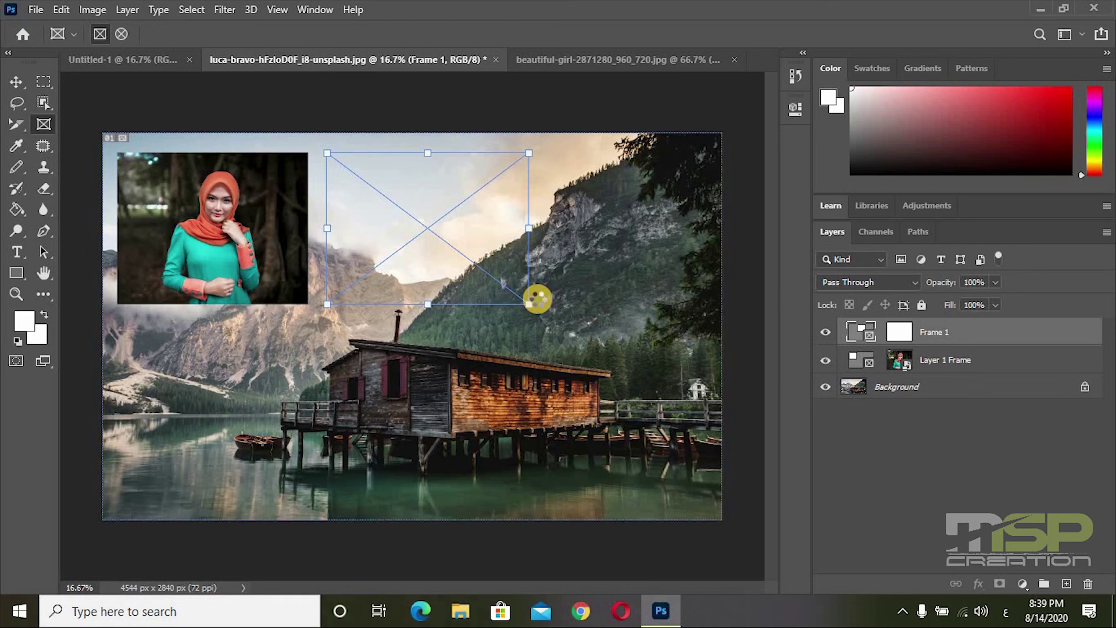
Paste the woman's portrait into the new frame, enlarged and centred to fill it
key(ctrl+v)
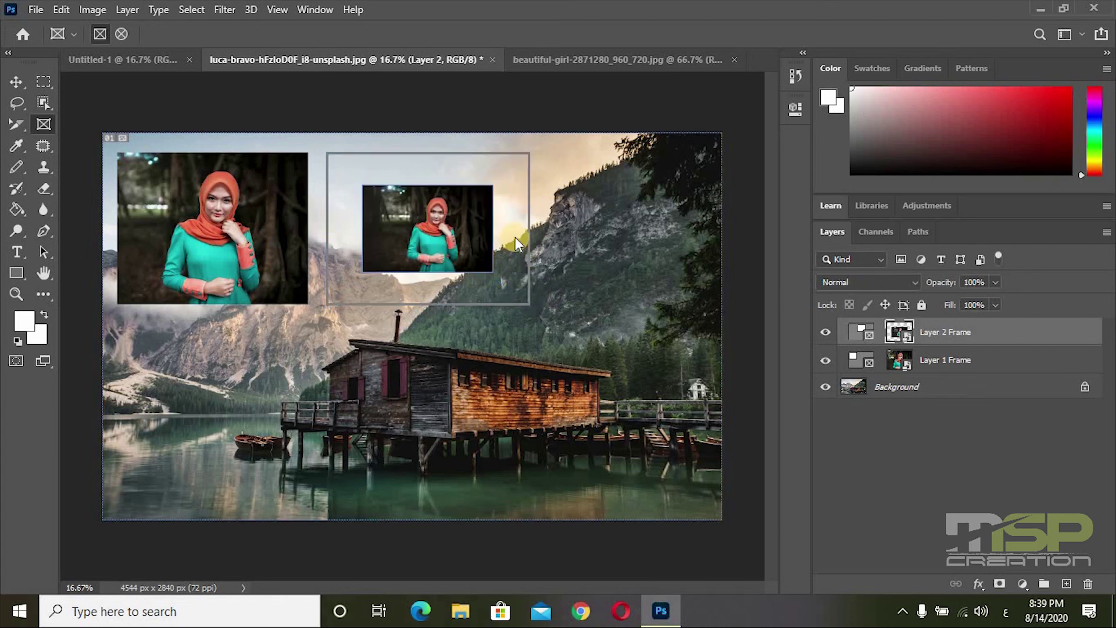
key(ctrl+t)
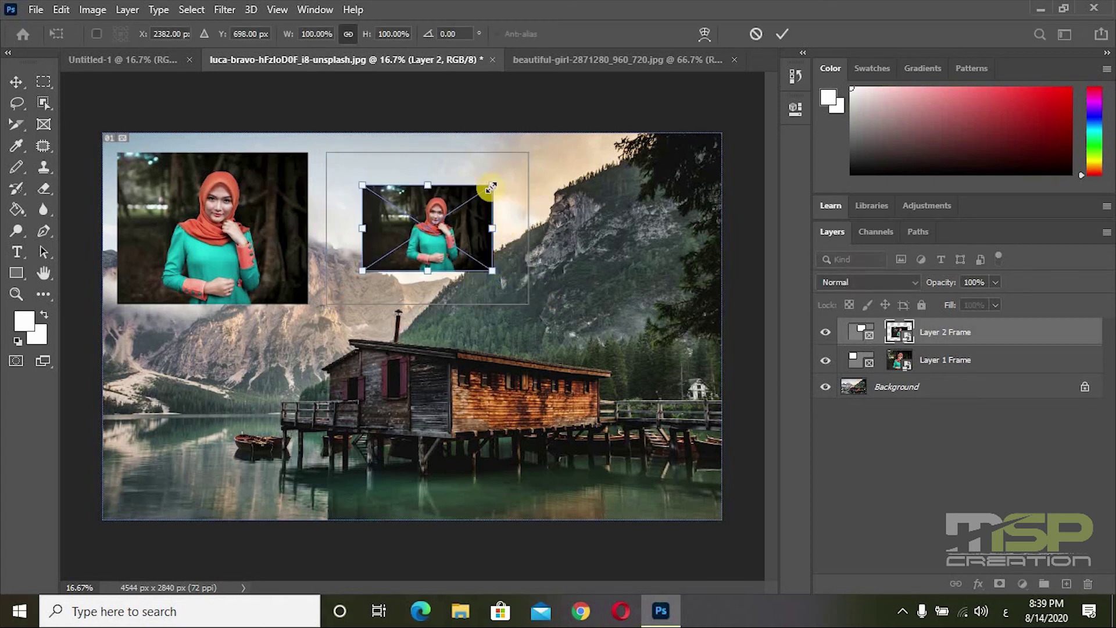
mouse_move(490, 188)
mouse_down()
mouse_move(605, 99)
mouse_move(593, 143)
mouse_move(593, 85)
mouse_move(595, 118)
mouse_move(598, 107)
mouse_move(573, 138)
mouse_move(612, 99)
mouse_move(602, 109)
mouse_move(581, 100)
mouse_up()
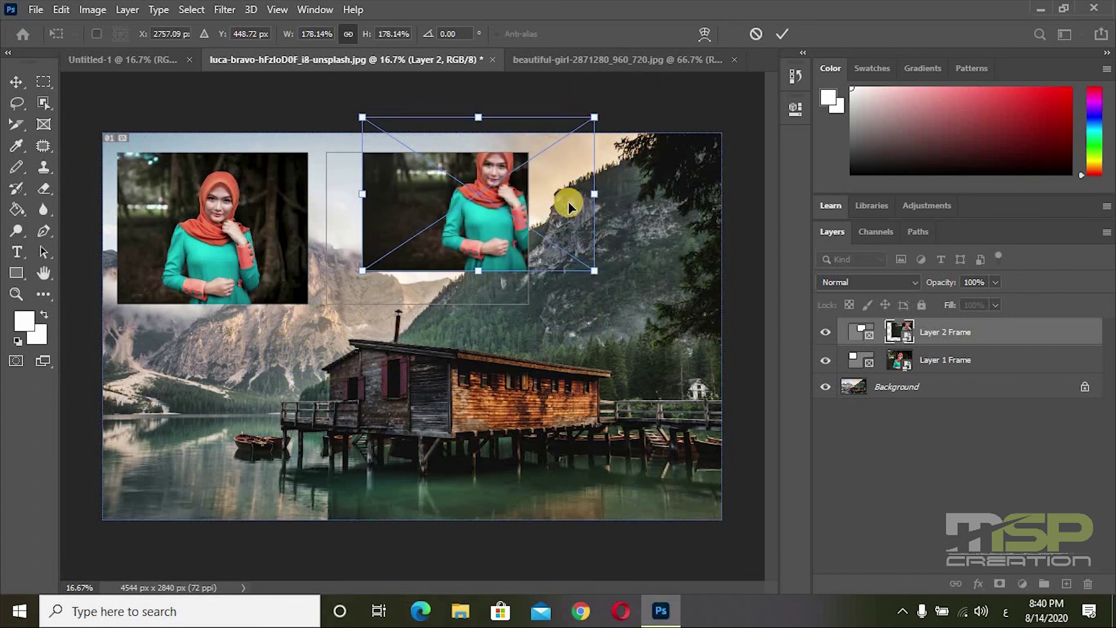
mouse_move(558, 203)
mouse_down()
mouse_move(500, 236)
mouse_move(513, 242)
mouse_move(516, 229)
mouse_up()
mouse_move(542, 158)
mouse_down()
mouse_move(633, 104)
mouse_move(620, 96)
mouse_up()
mouse_move(572, 220)
mouse_down()
mouse_move(535, 231)
mouse_move(546, 242)
mouse_up()
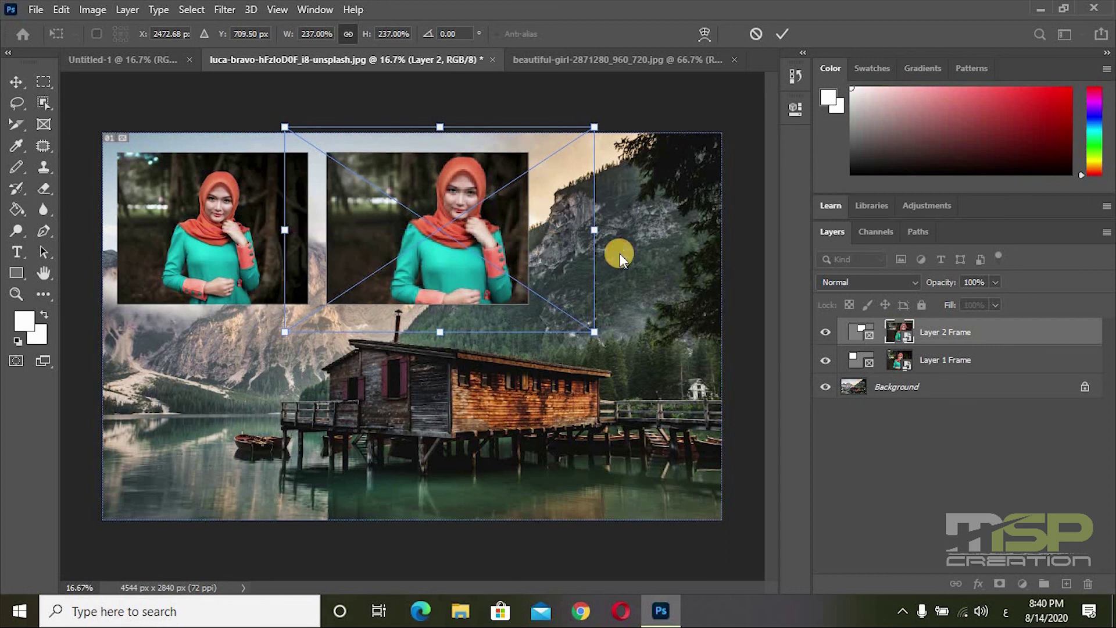
key(Return)
key(ctrl+0)
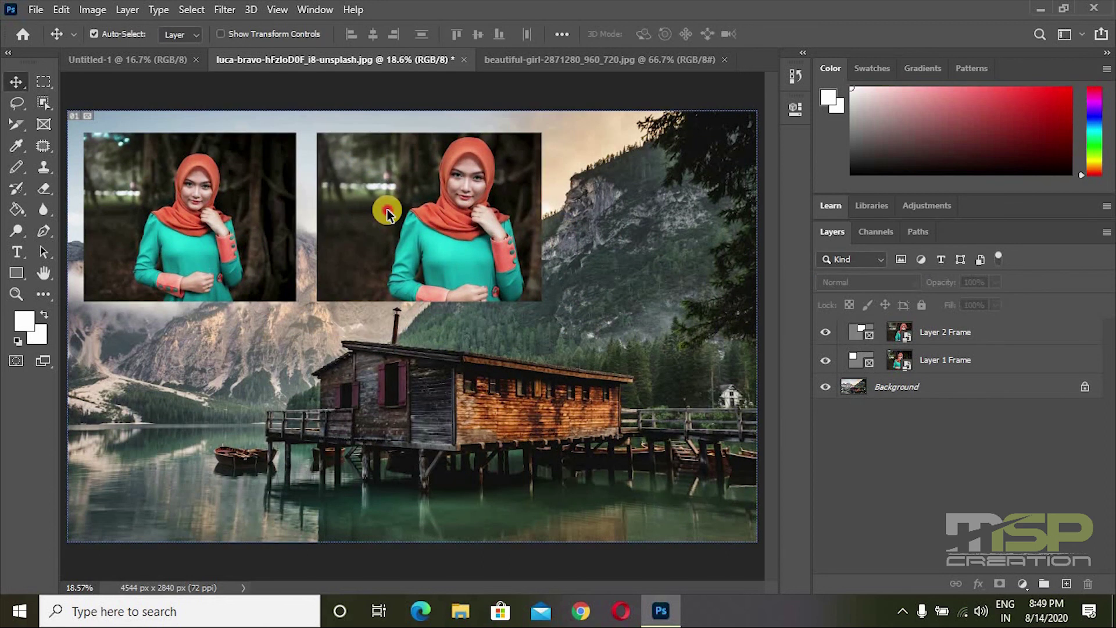
click(266, 211)
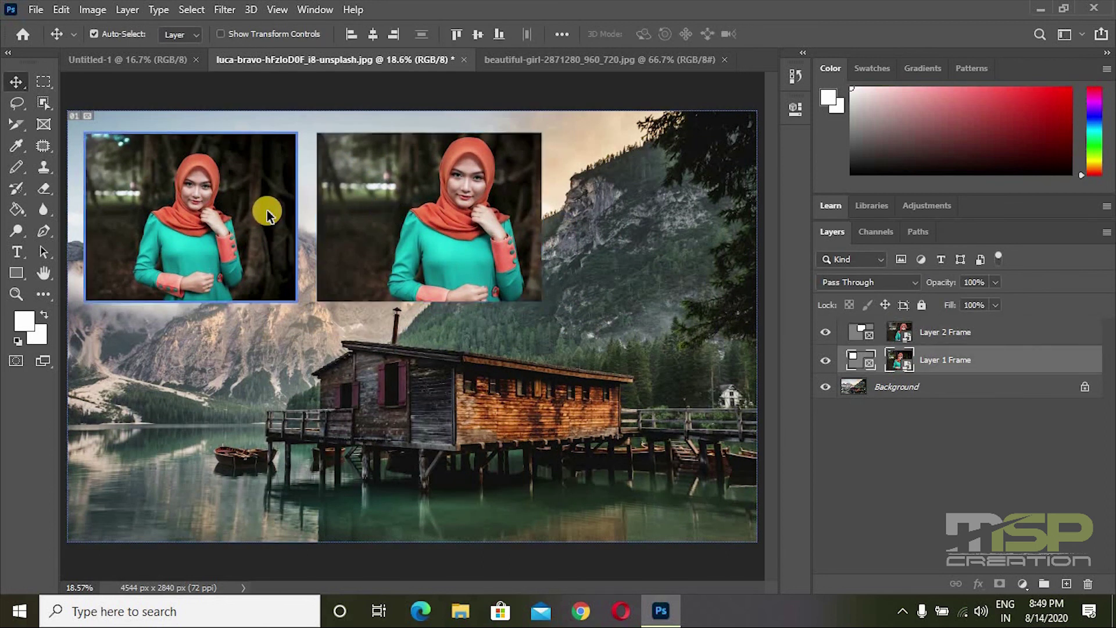
click(384, 219)
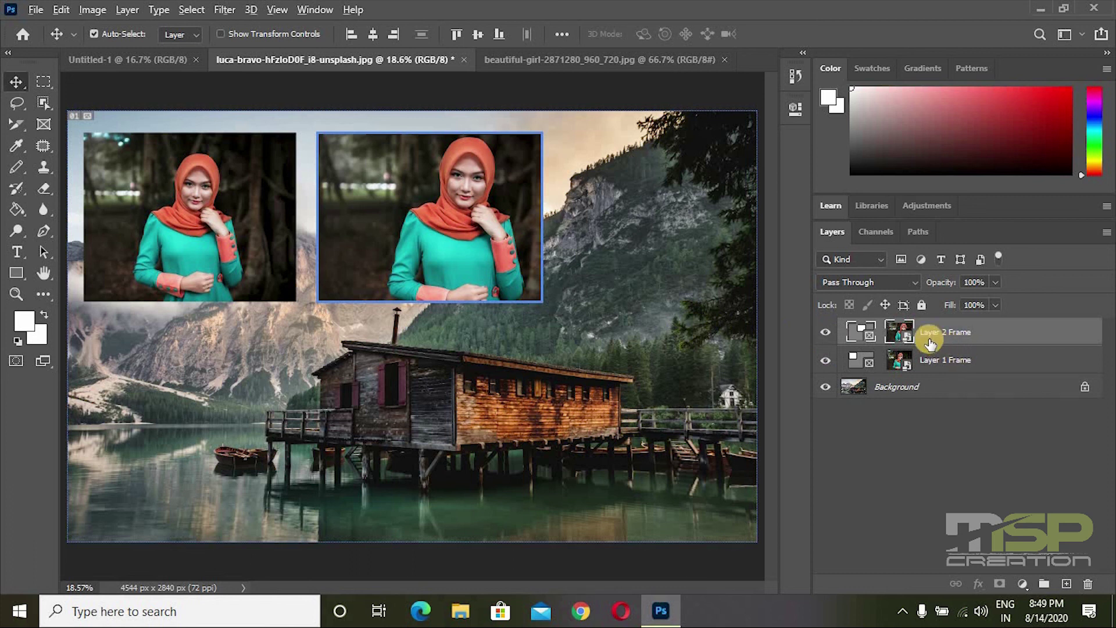
alt+click(926, 336)
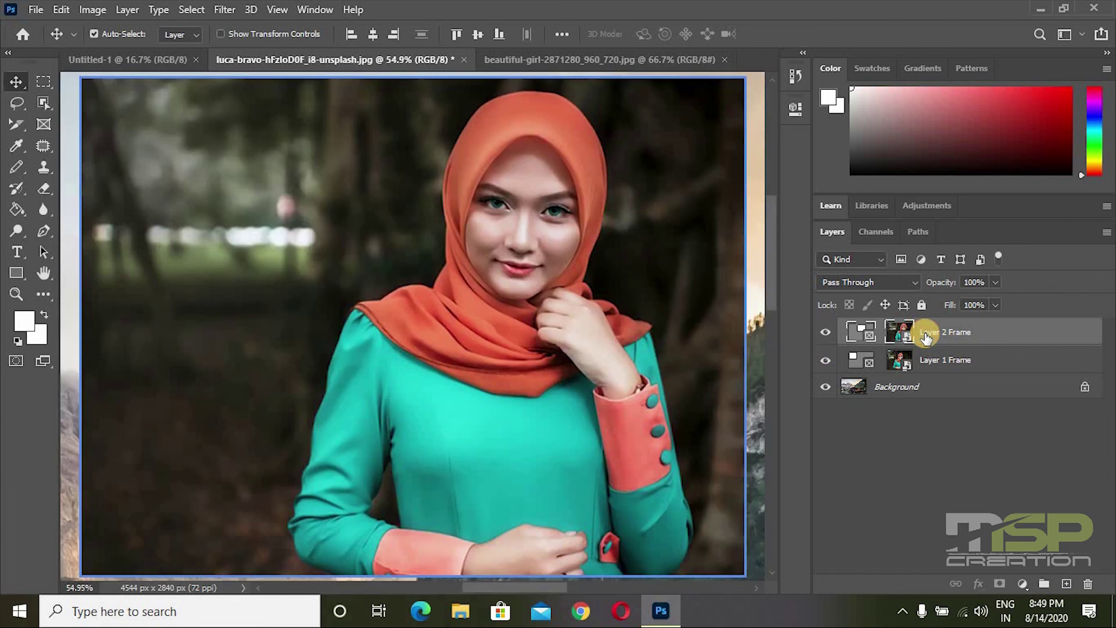
click(942, 361)
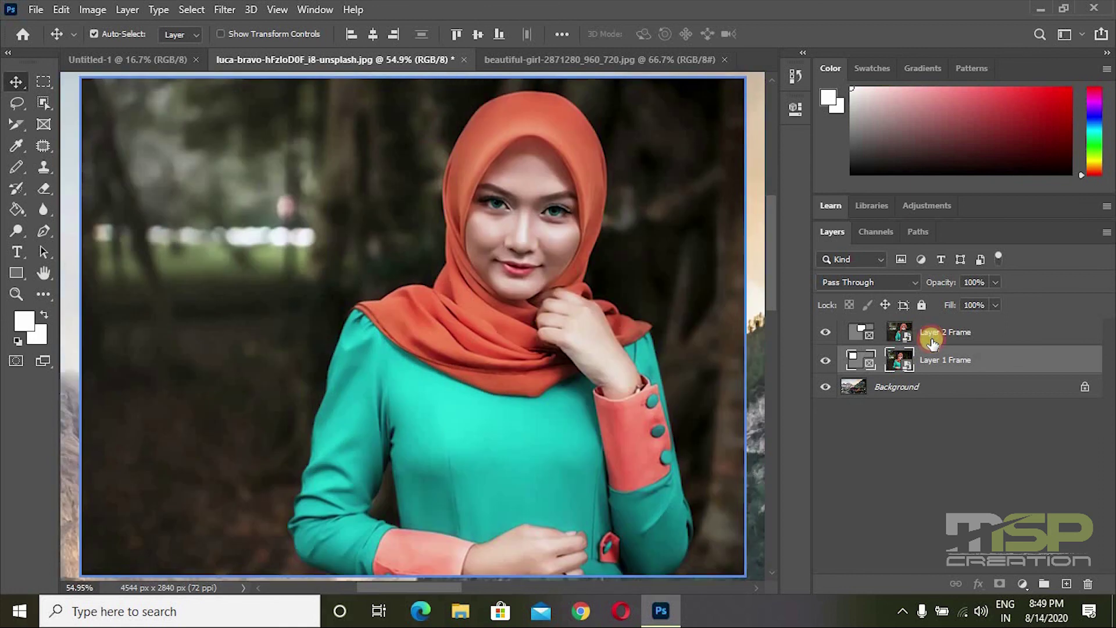
alt+click(931, 342)
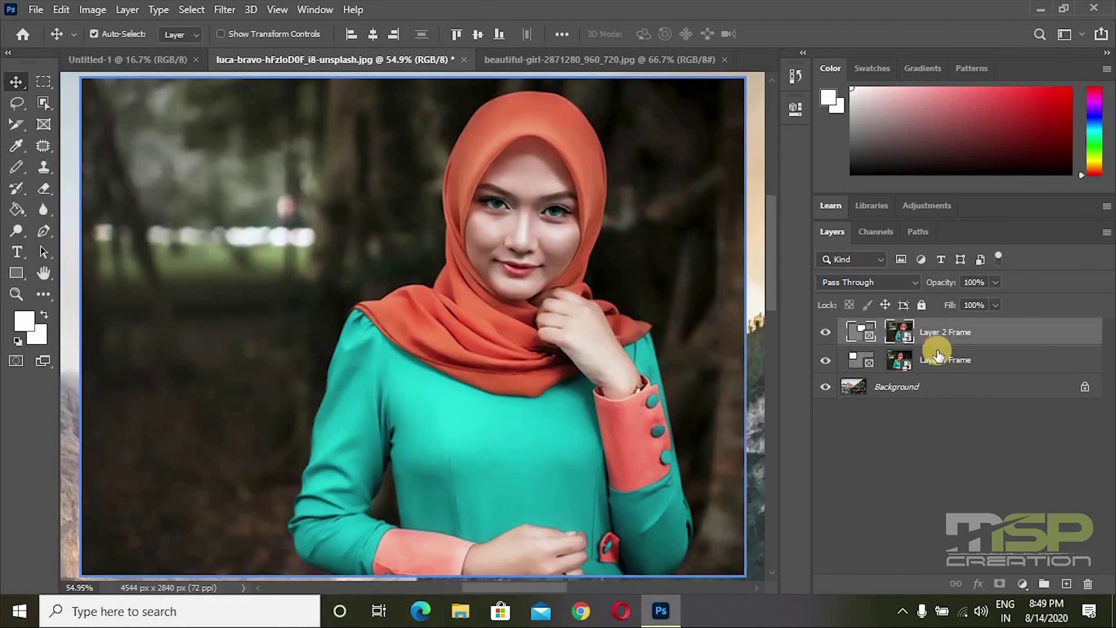
click(941, 362)
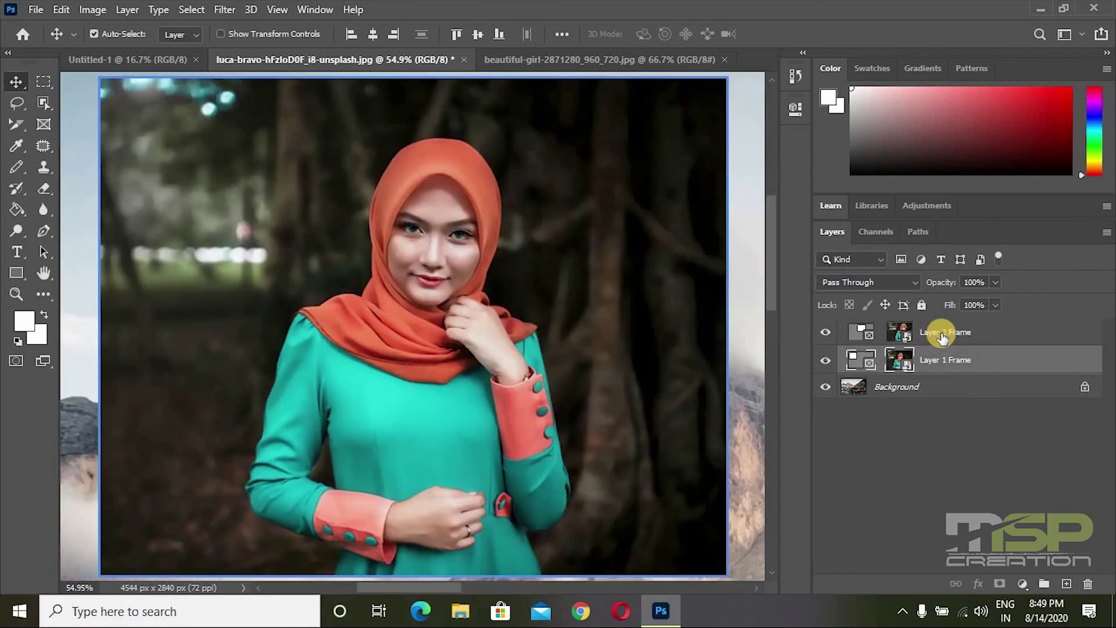
click(942, 336)
click(952, 361)
click(954, 333)
click(953, 359)
click(954, 332)
click(954, 360)
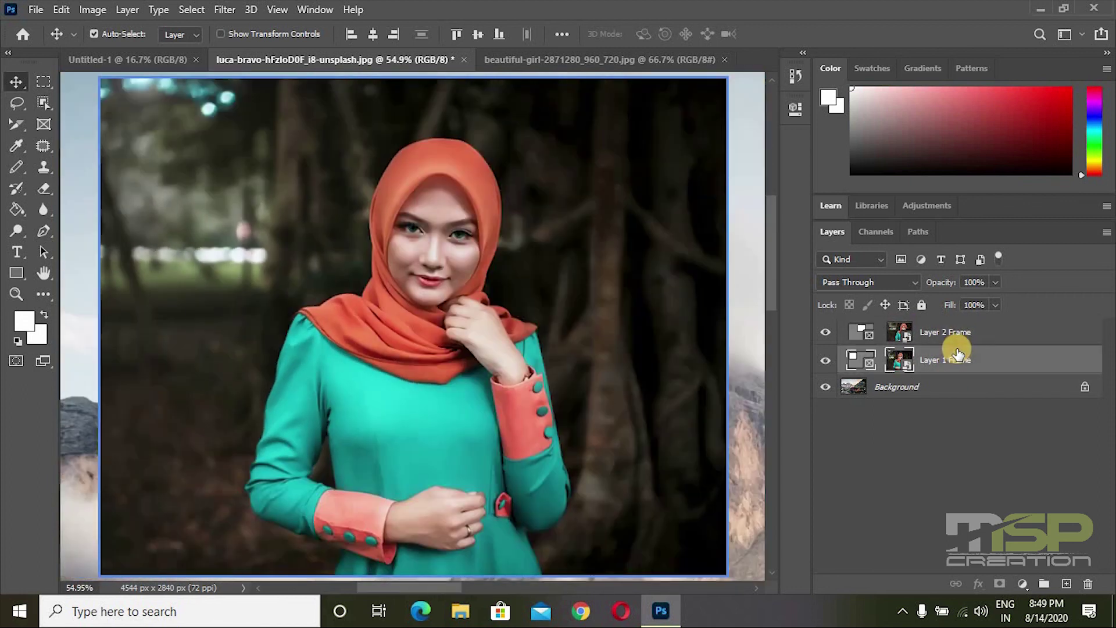
click(955, 386)
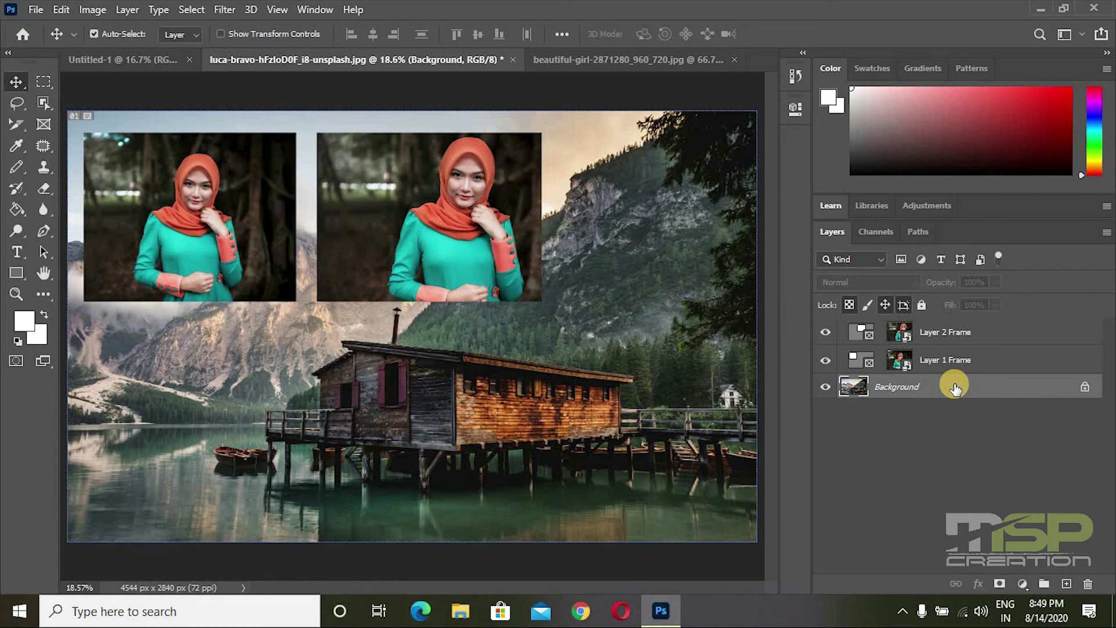